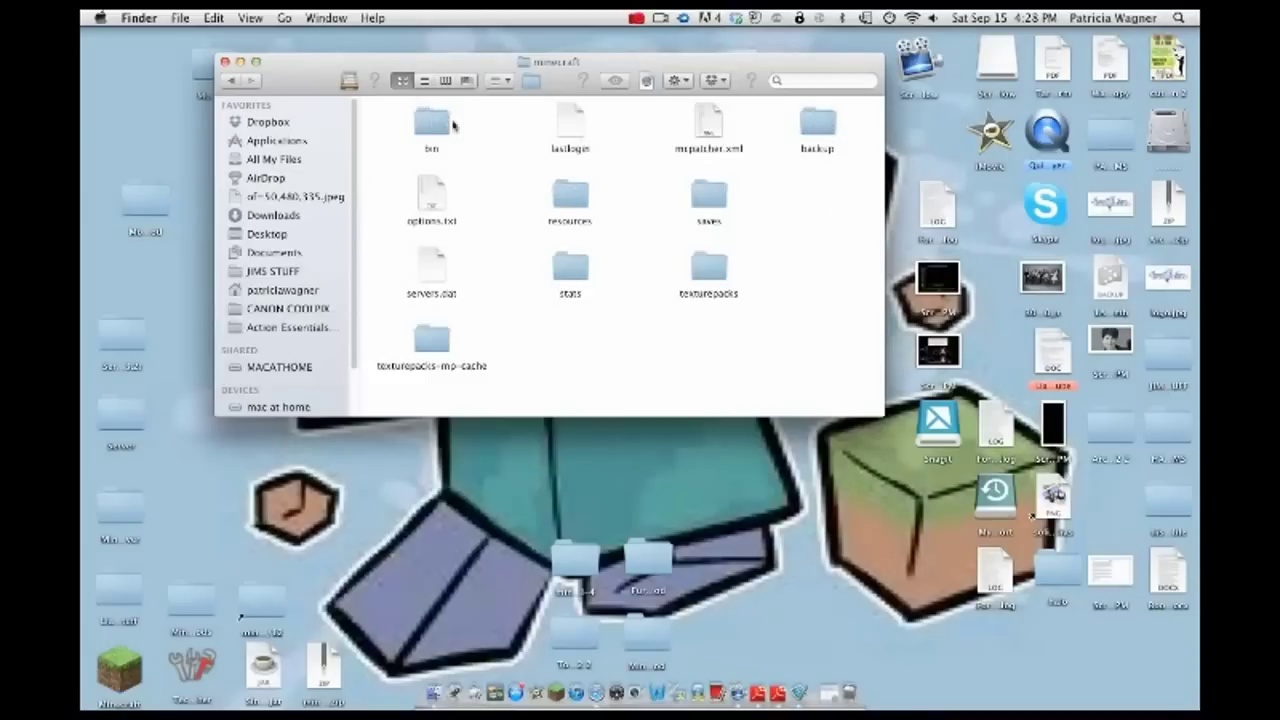
# Step: Open the bin folder, nudge its window slightly, and select minecraft.jar
pyautogui.moveTo(458, 131); pyautogui.dragTo(381, 136)
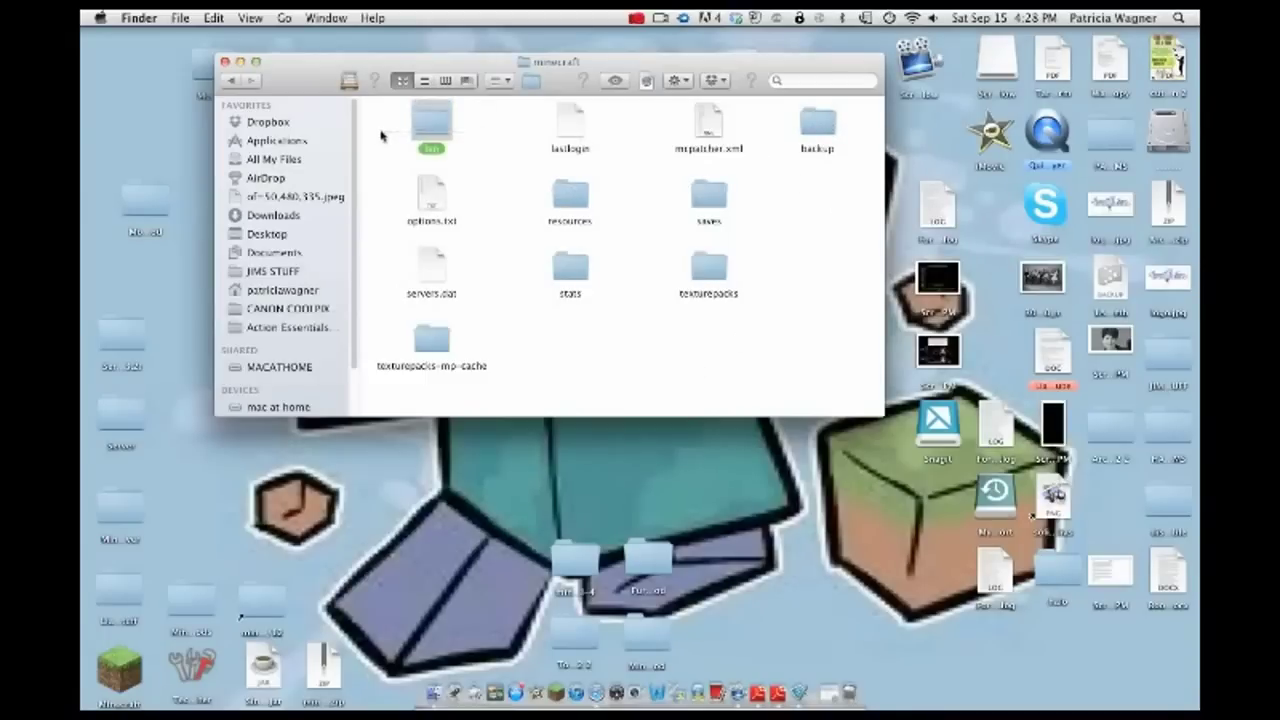
pyautogui.click(381, 136)
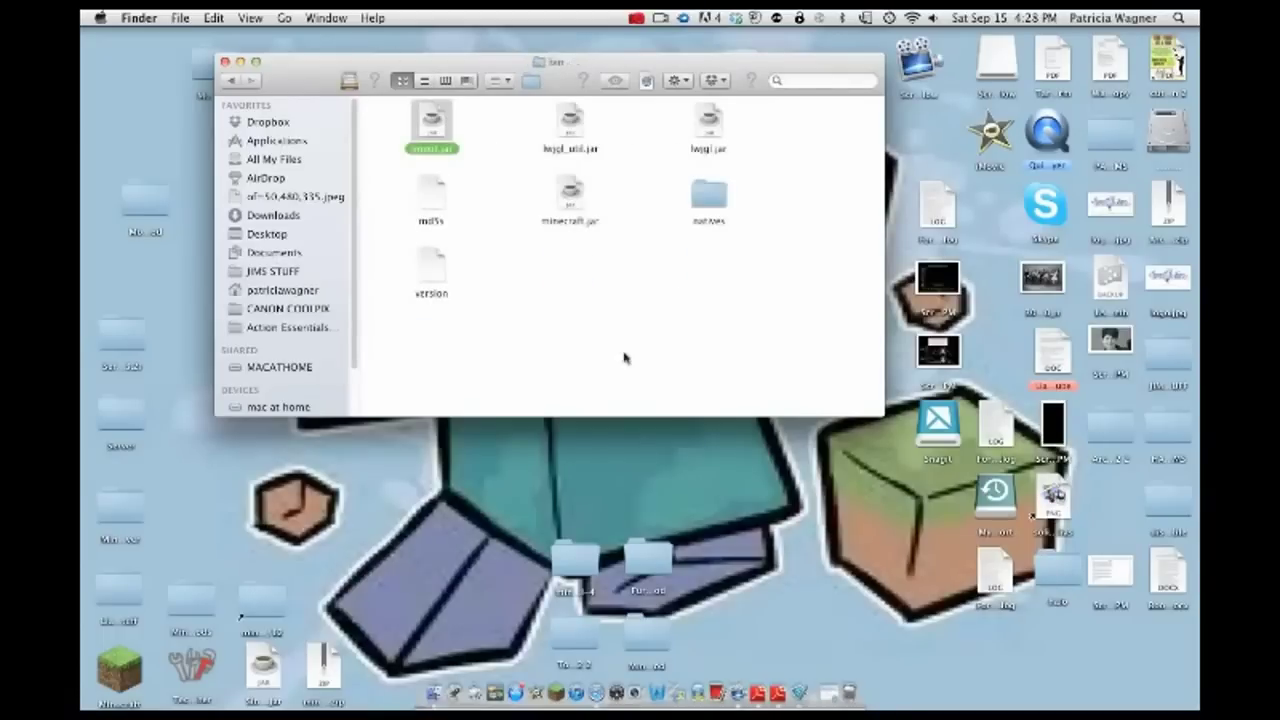
pyautogui.click(524, 206)
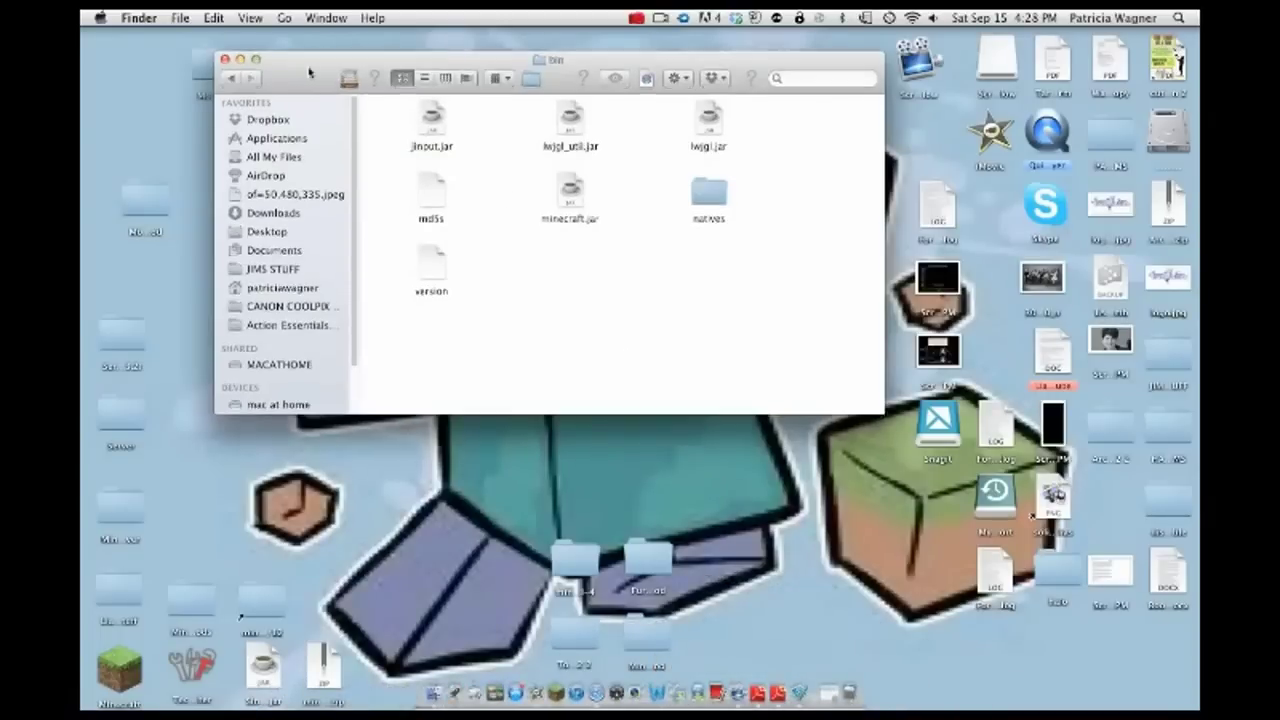
pyautogui.moveTo(294, 57); pyautogui.dragTo(286, 68)
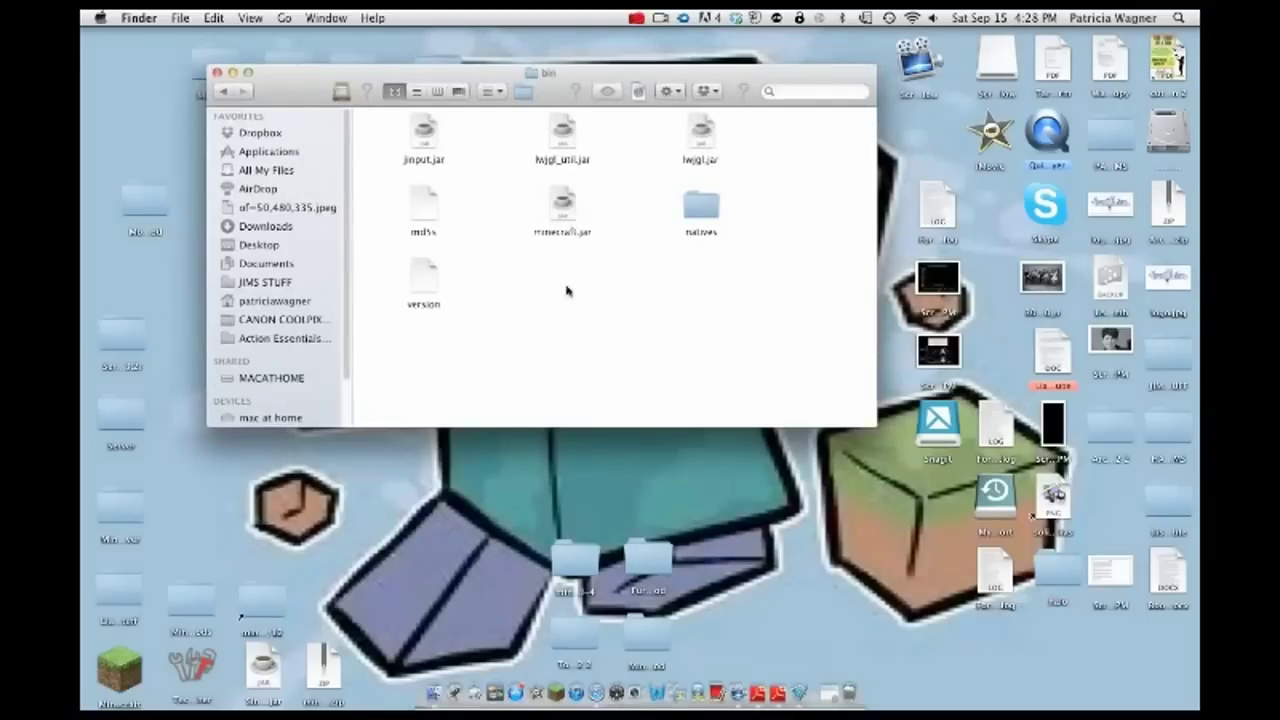
pyautogui.moveTo(562, 208)
pyautogui.mouseDown()
pyautogui.moveTo(605, 218)
pyautogui.moveTo(608, 271)
pyautogui.mouseUp()
# Step: Dismiss the jinput.jar launch error without choosing any action for minecraft.jar
pyautogui.rightClick(568, 234)
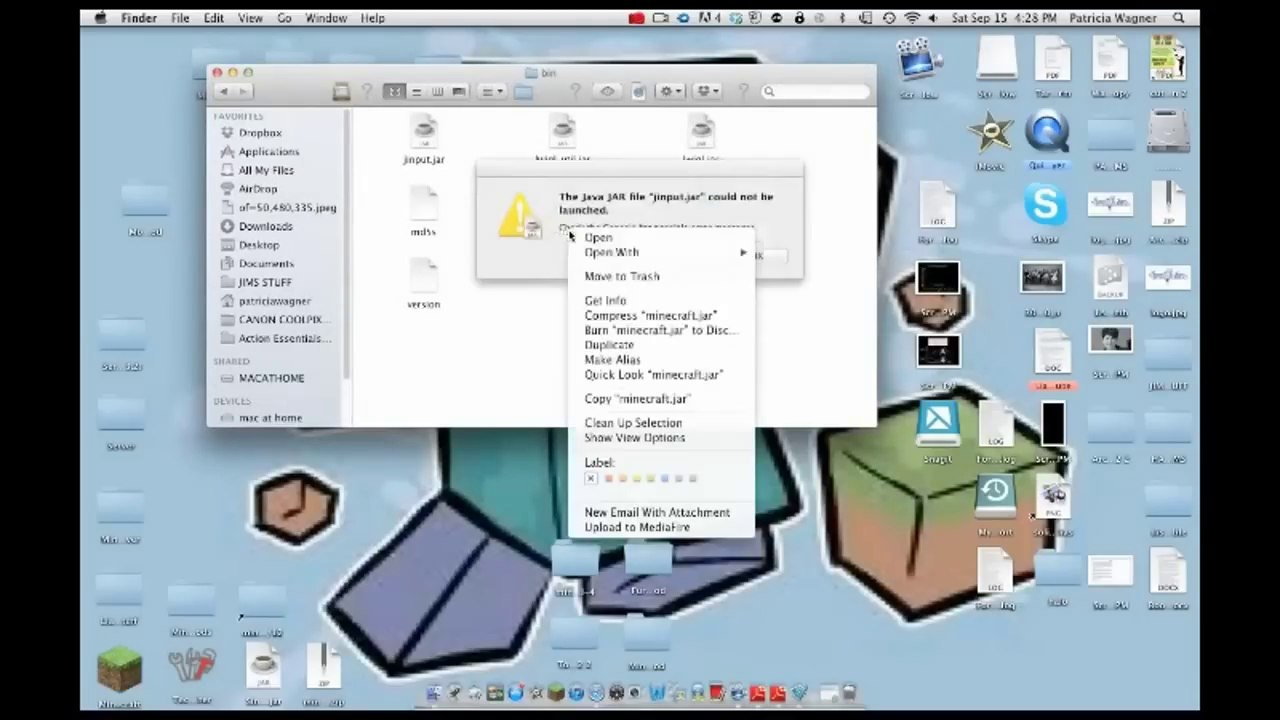
pyautogui.click(545, 310)
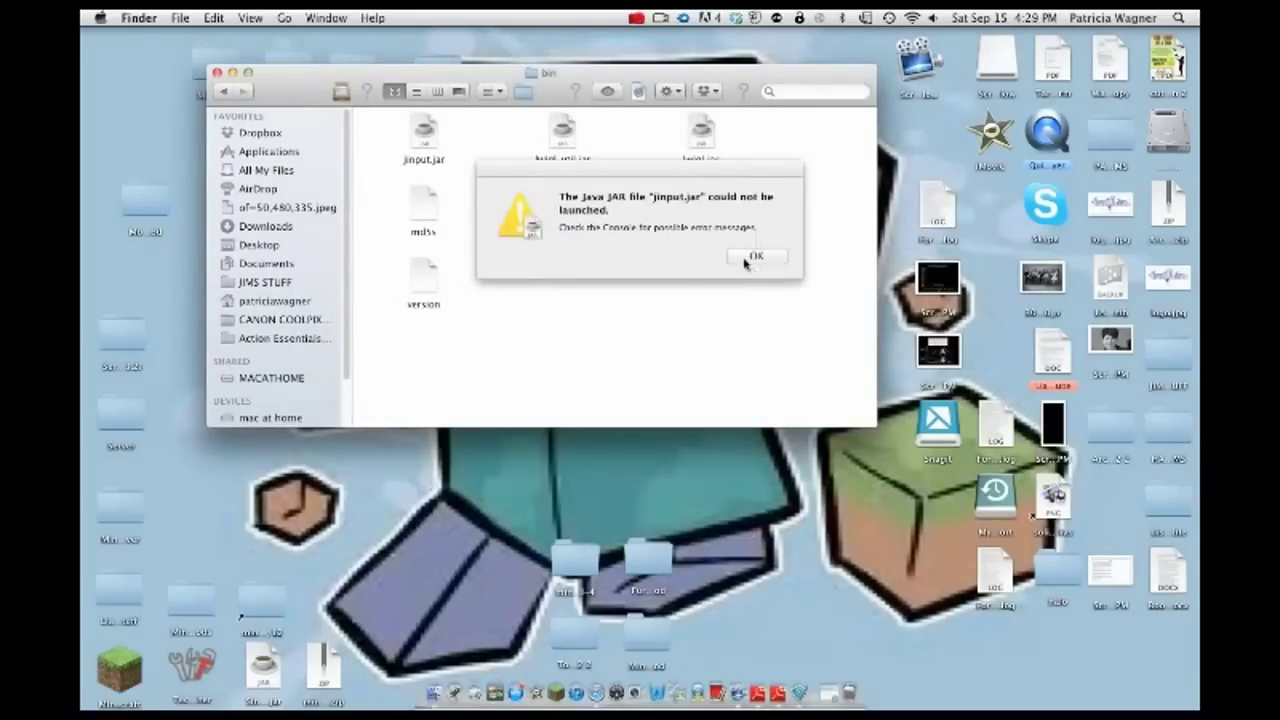
pyautogui.click(754, 256)
# Step: Check the Open With apps for minecraft.jar, then bring up the App Store
pyautogui.rightClick(552, 232)
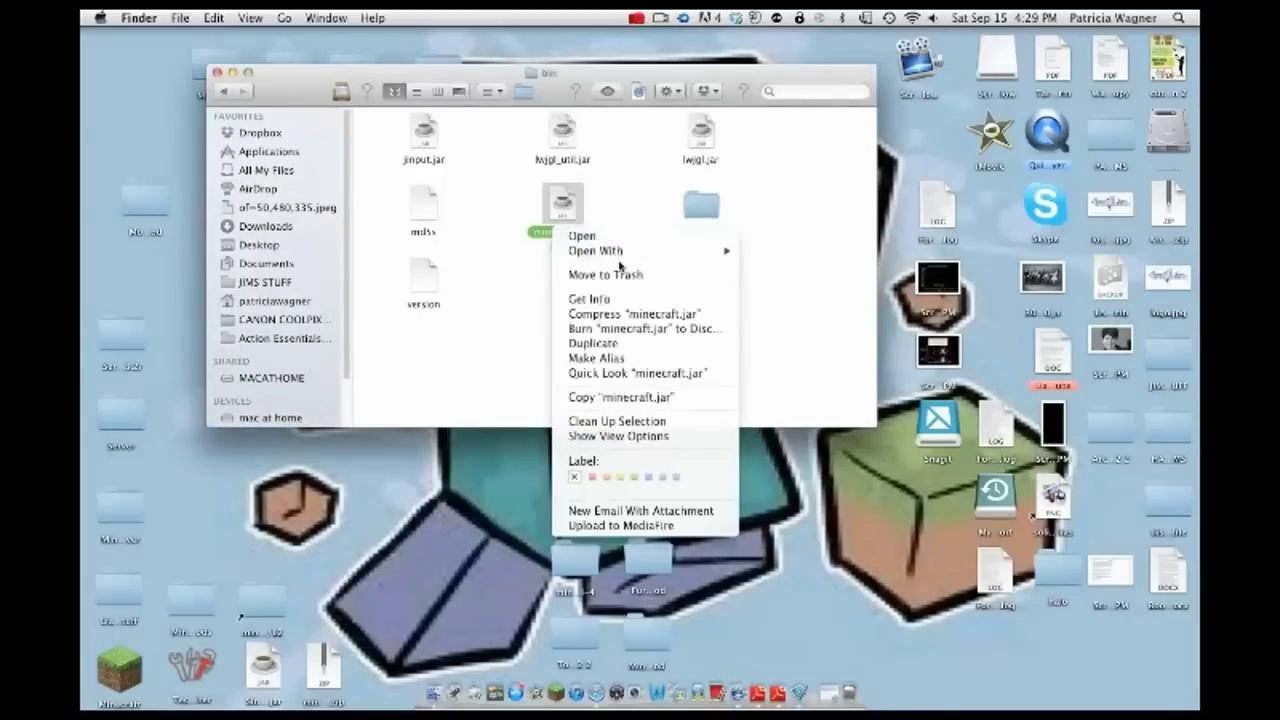
pyautogui.moveTo(615, 258)
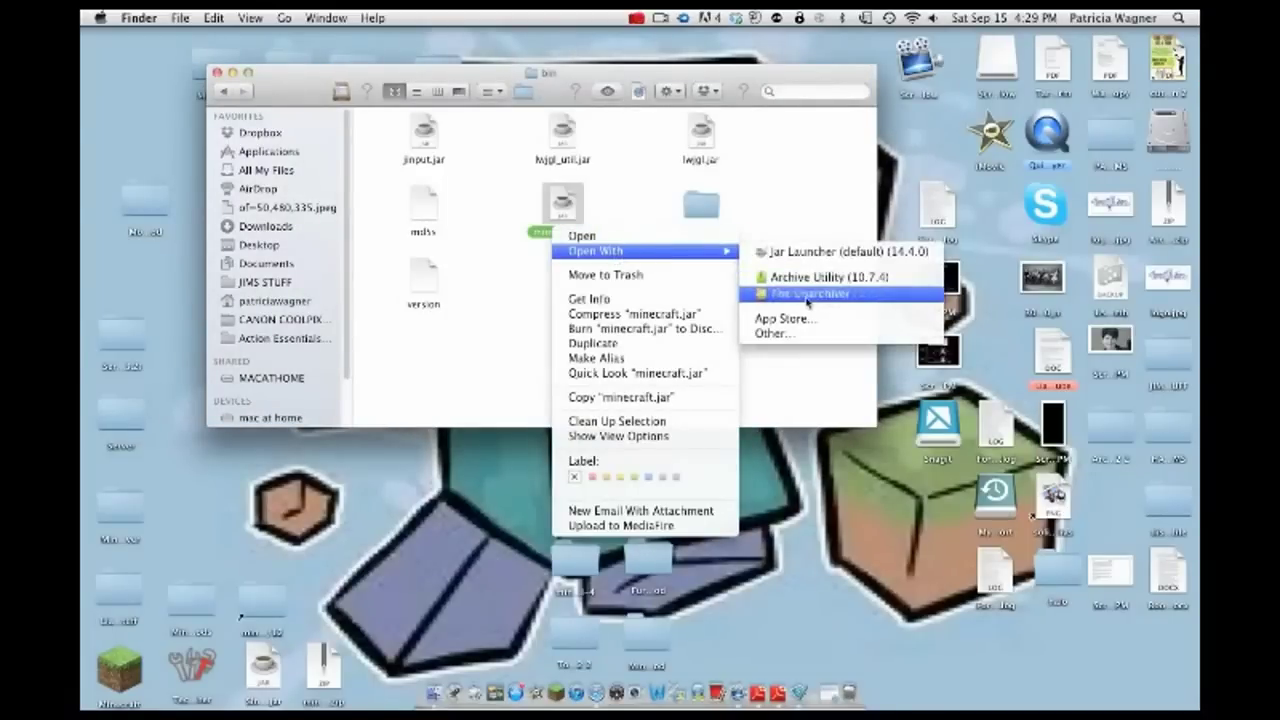
pyautogui.click(518, 306)
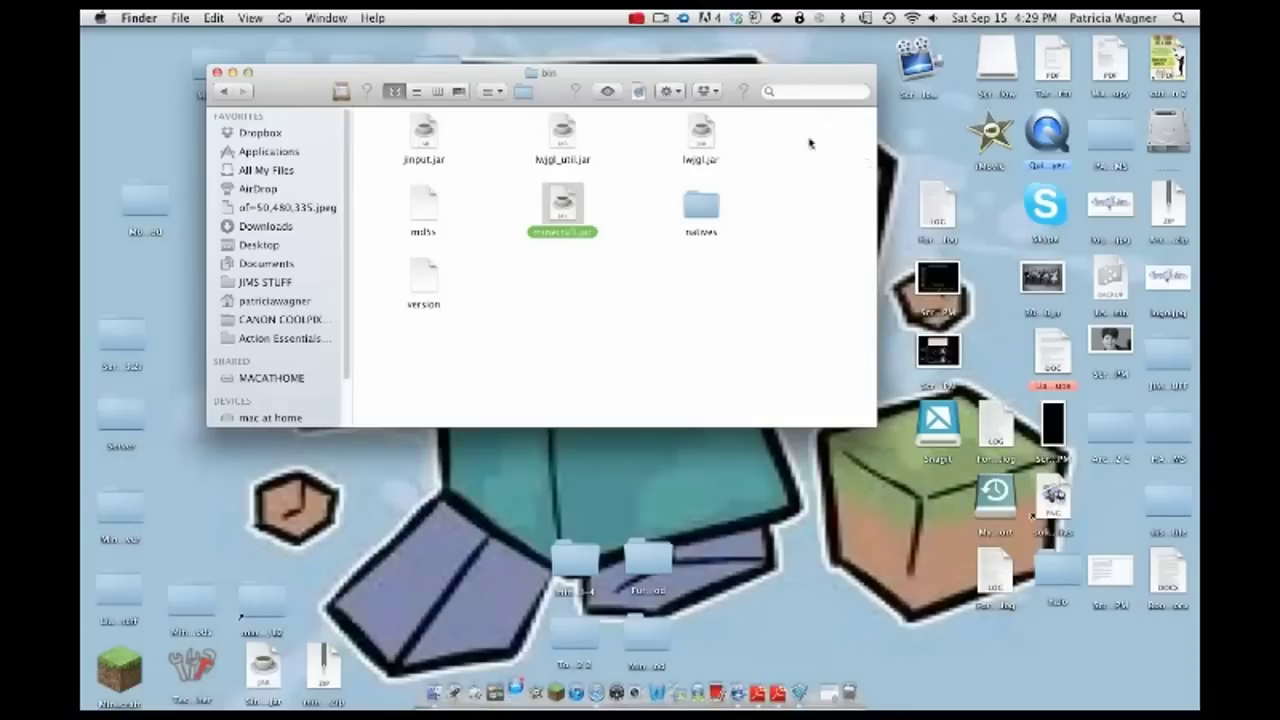
pyautogui.click(778, 432)
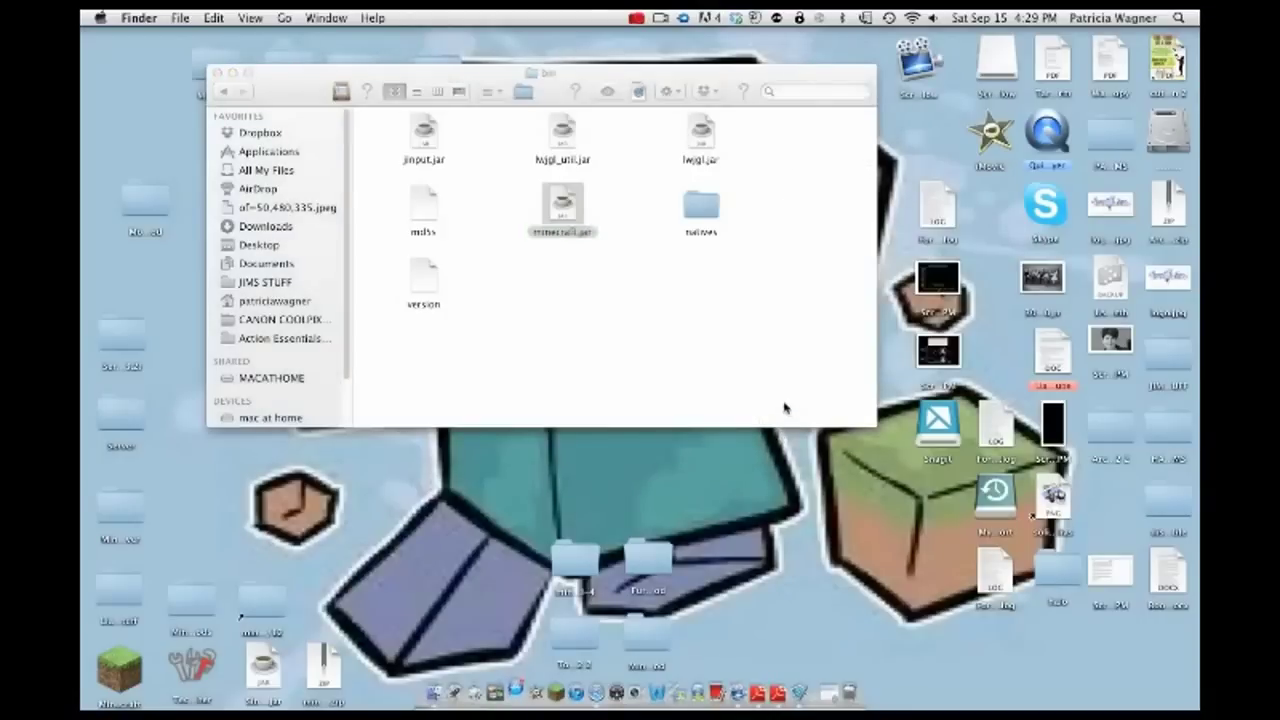
# Step: Bring the App Store window forward and search the store for 'the un'
pyautogui.rightClick(594, 690)
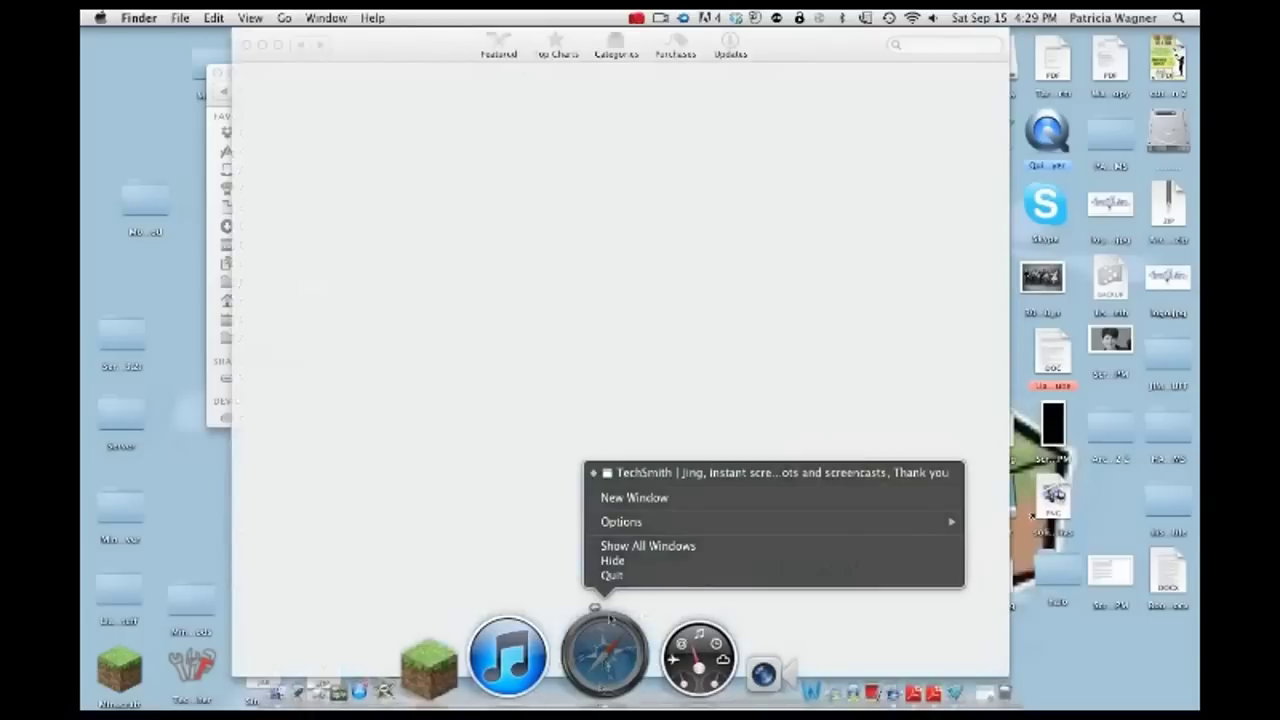
pyautogui.click(620, 571)
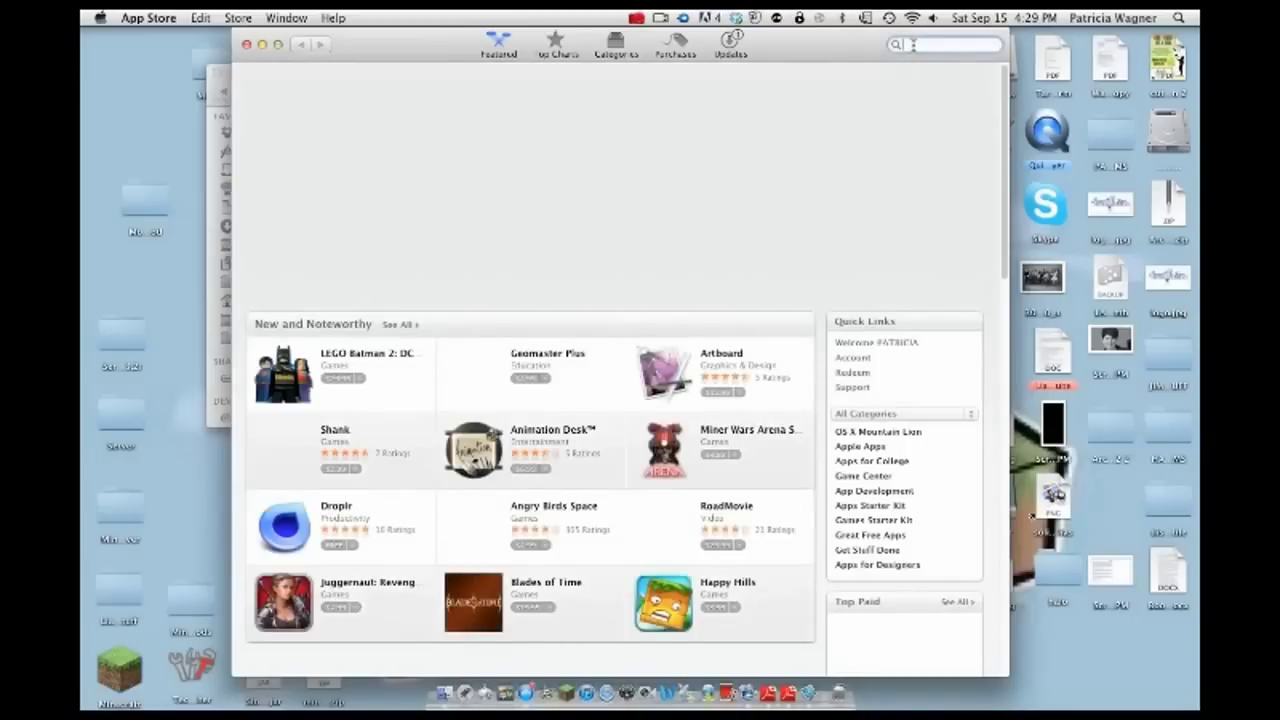
pyautogui.click(913, 44)
pyautogui.write('the un')
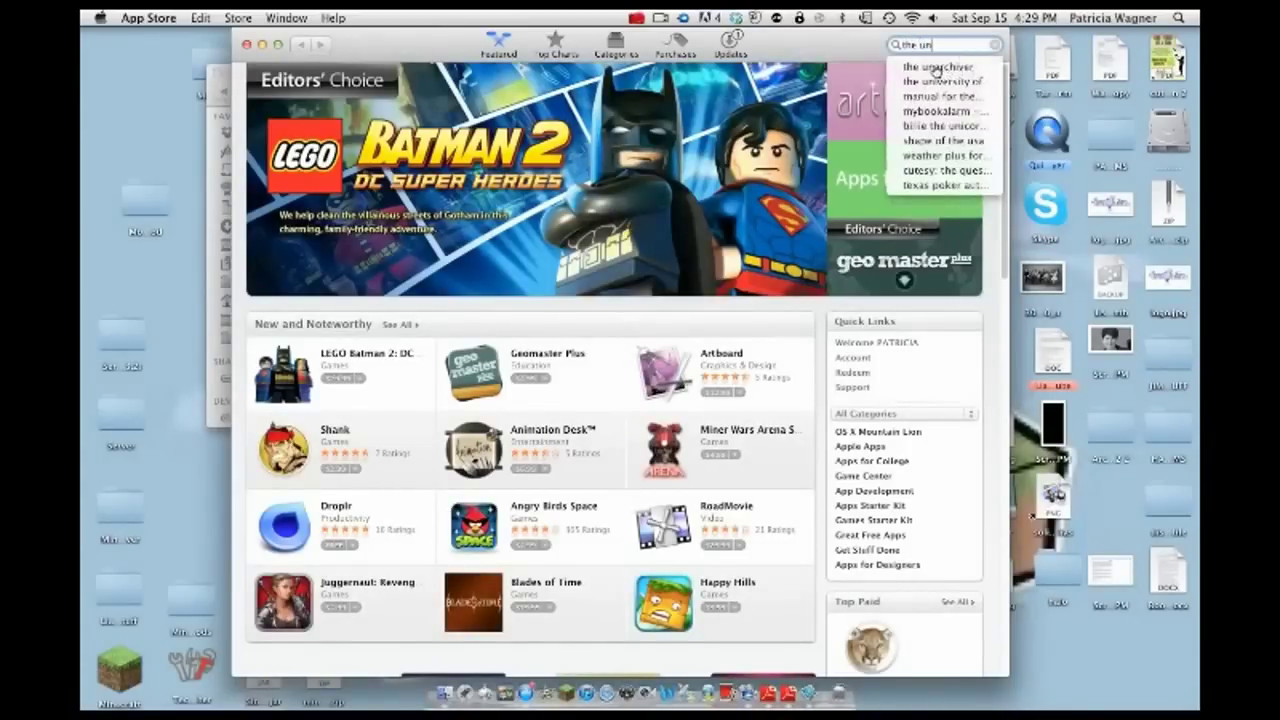
pyautogui.press('Return')
# Step: Refine the search to 'the unarchiver', then close the App Store window
pyautogui.doubleClick(941, 45)
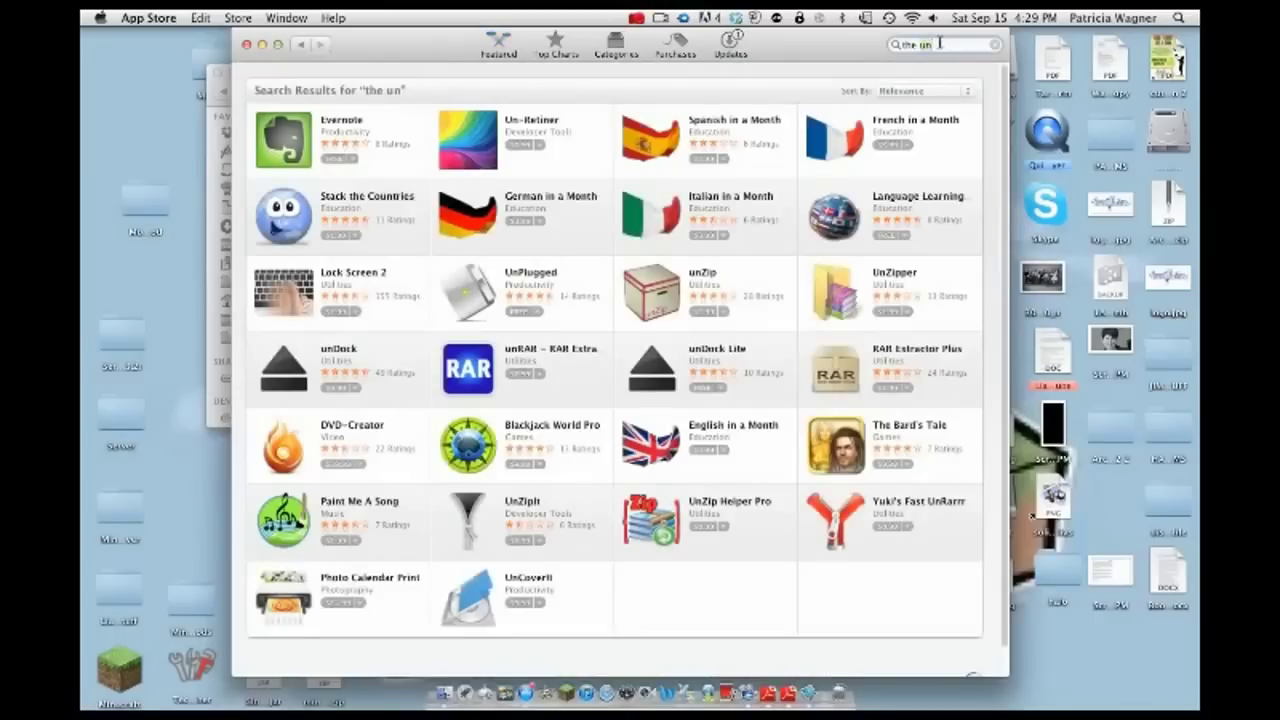
pyautogui.write('unarchiver')
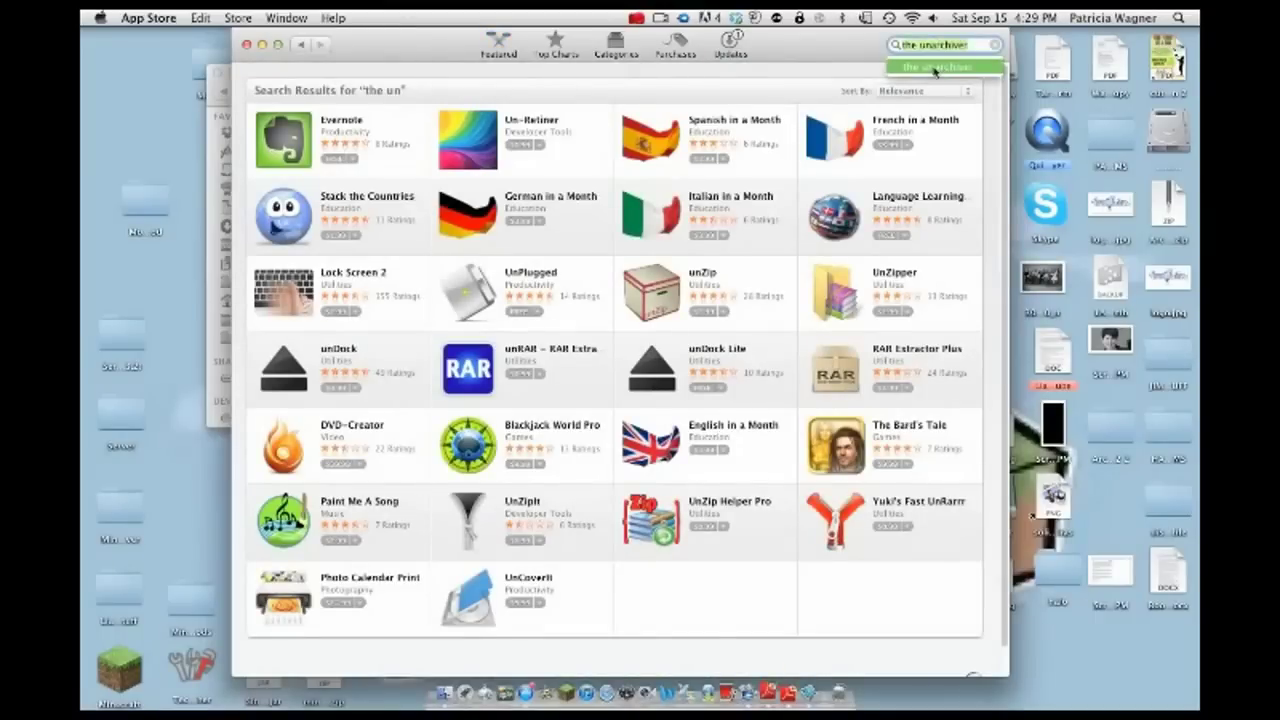
pyautogui.press('Return')
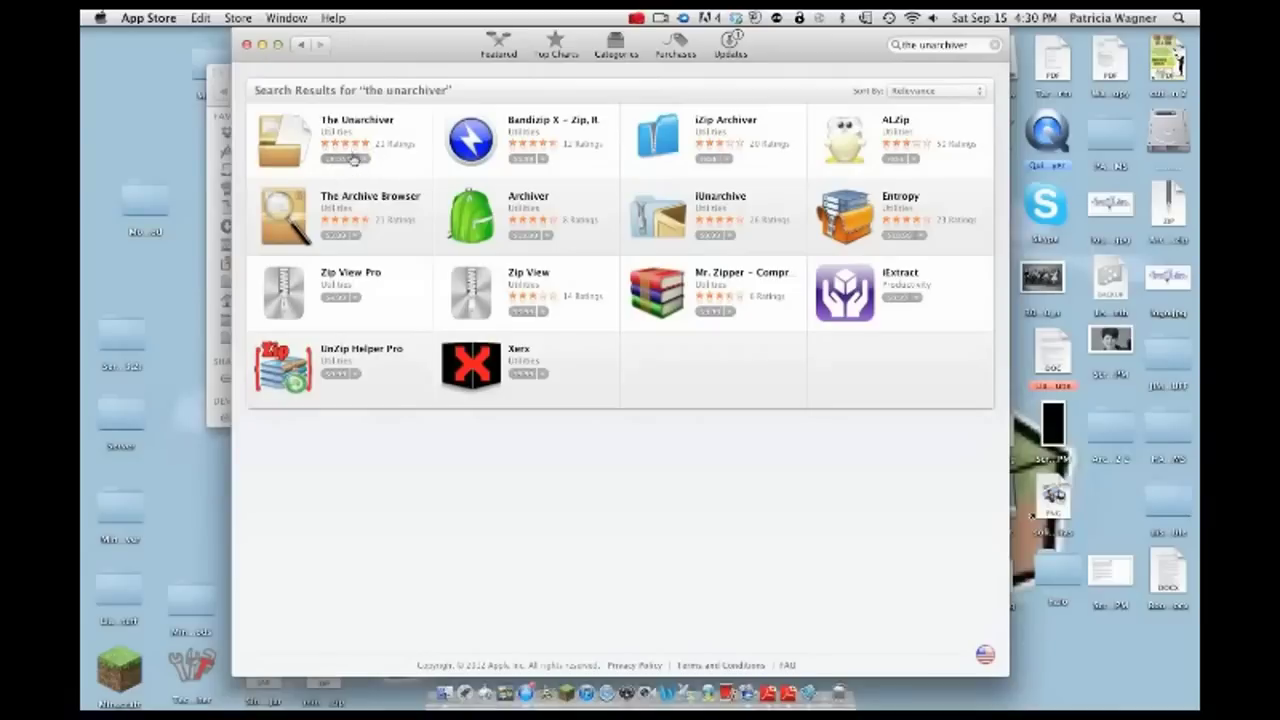
pyautogui.click(246, 45)
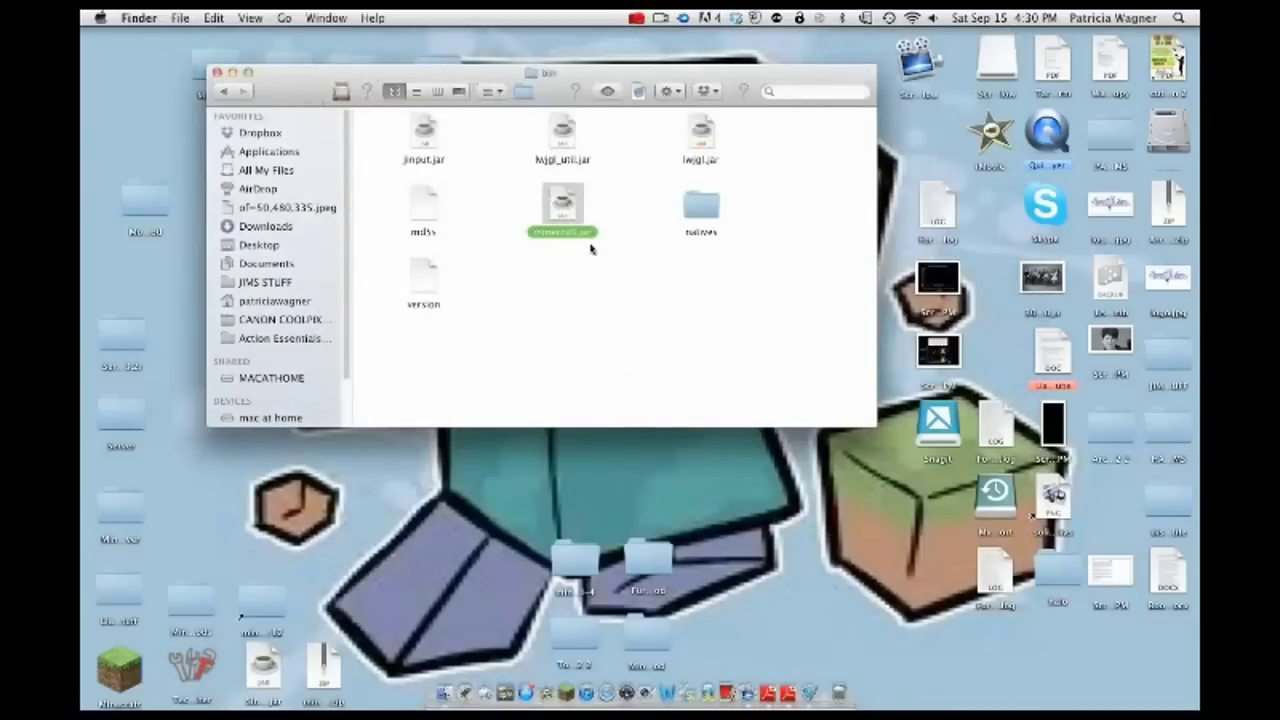
# Step: Extract minecraft.jar with The Unarchiver from its Open With menu
pyautogui.click(576, 254)
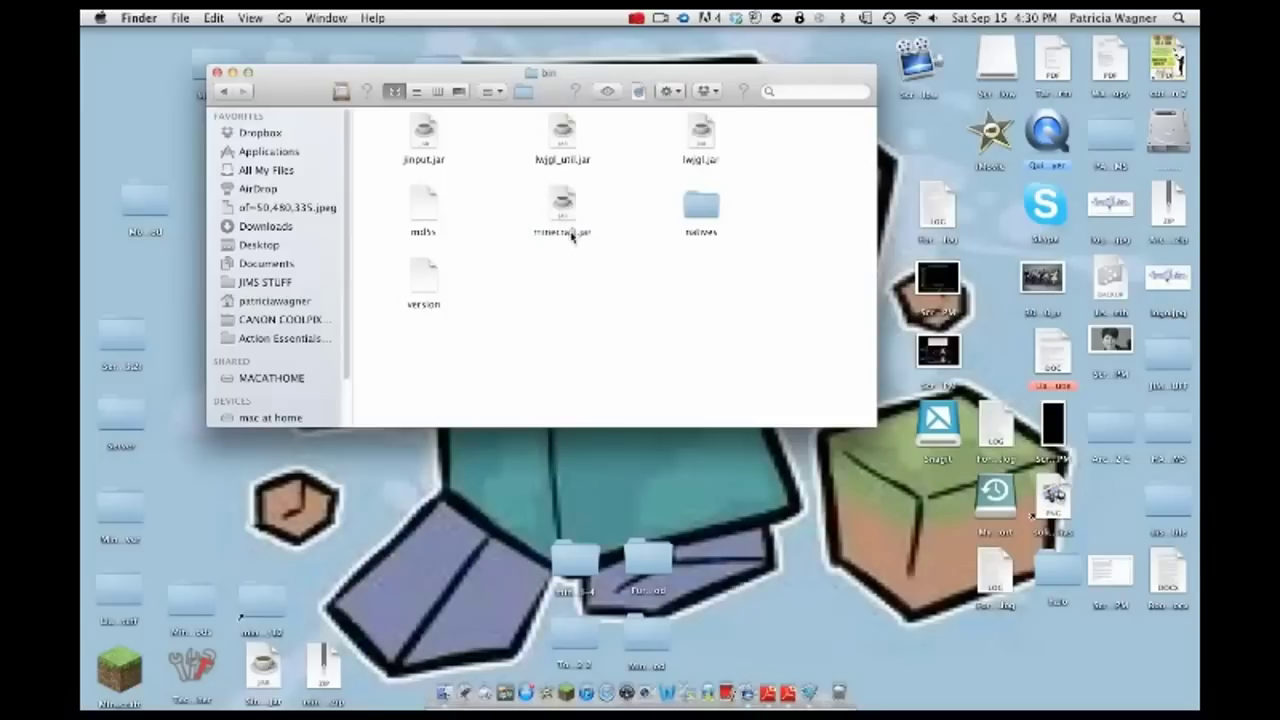
pyautogui.rightClick(573, 236)
pyautogui.moveTo(714, 256)
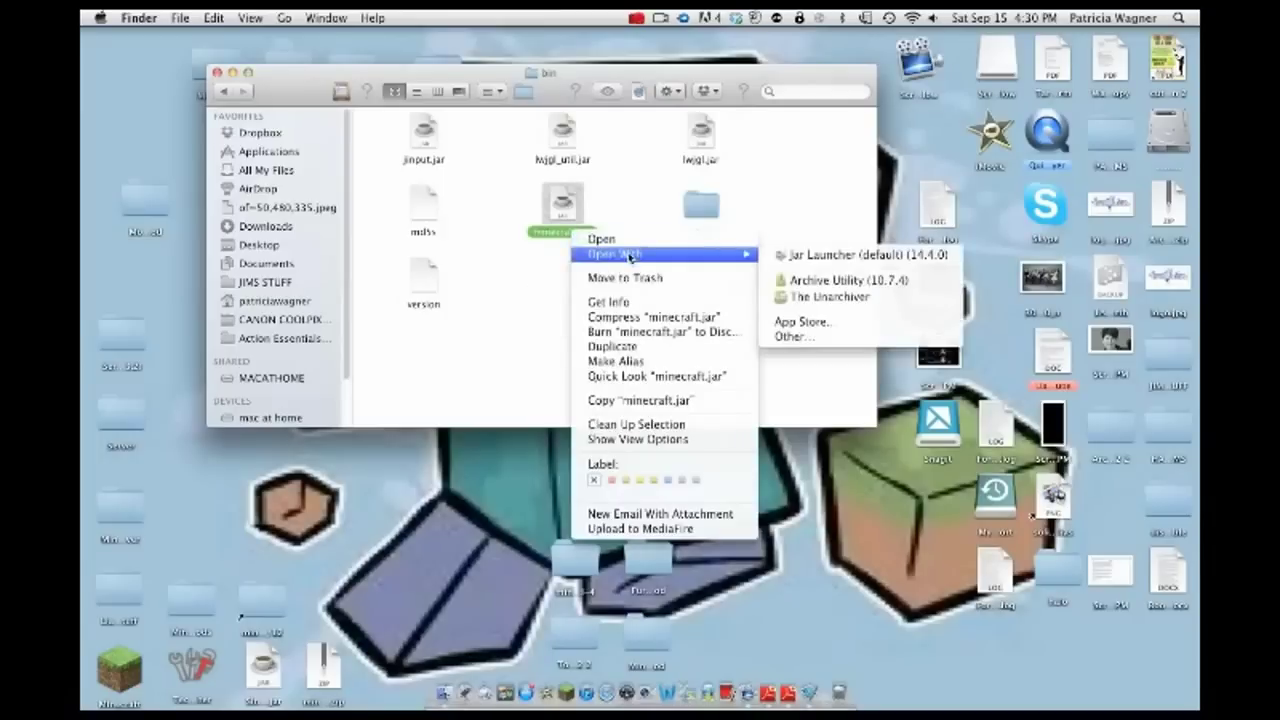
pyautogui.click(870, 298)
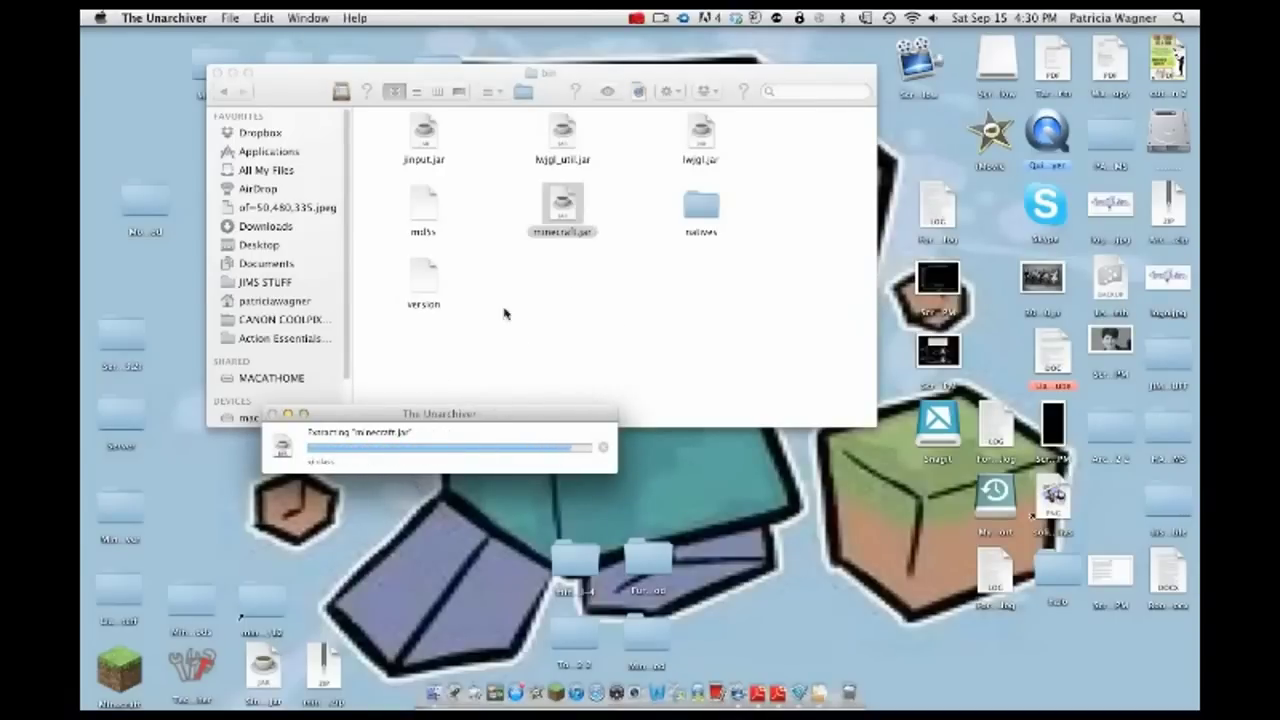
# Step: Bring up and dismiss the minecraft.jar context menu twice without choosing anything
pyautogui.rightClick(570, 234)
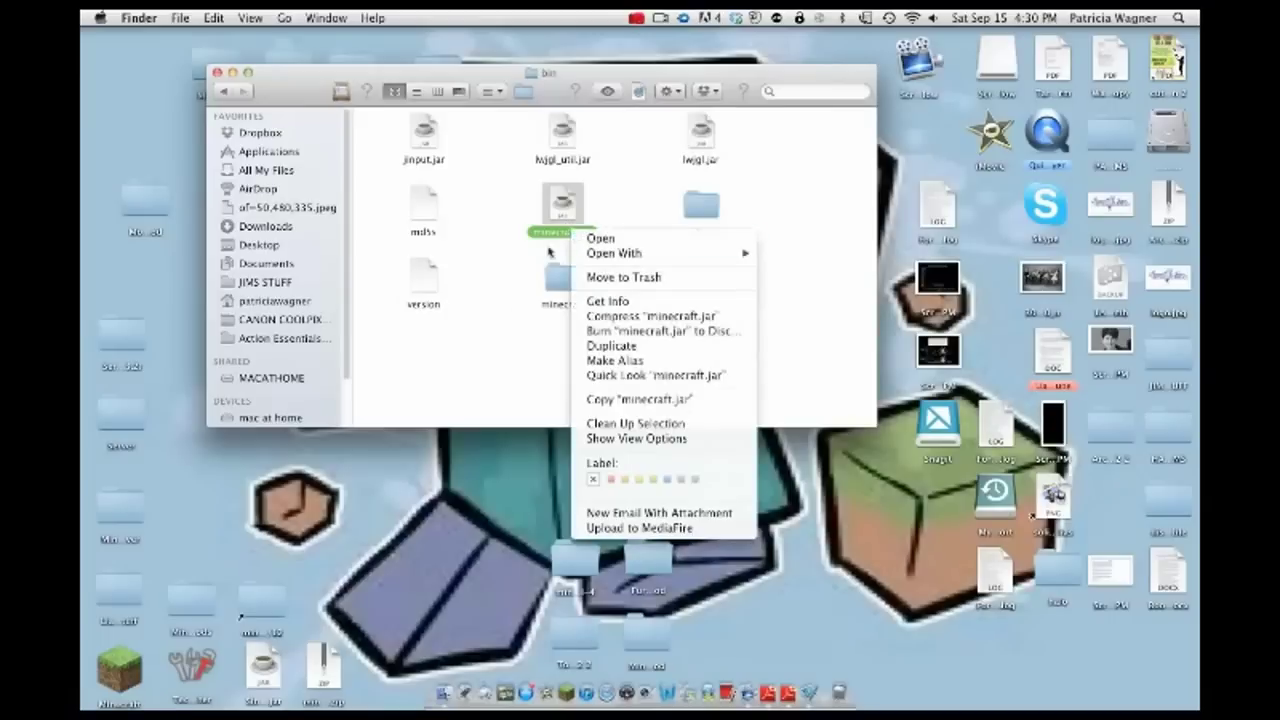
pyautogui.click(527, 321)
pyautogui.click(635, 302)
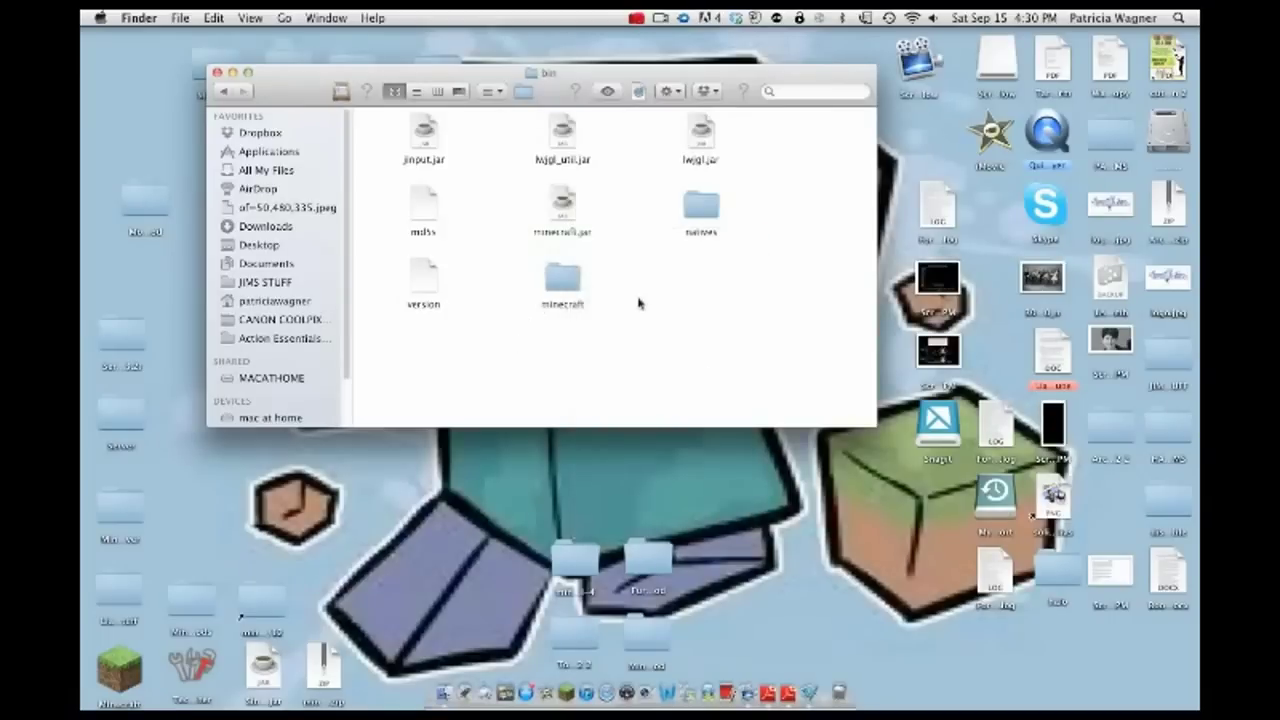
pyautogui.rightClick(573, 233)
pyautogui.click(592, 231)
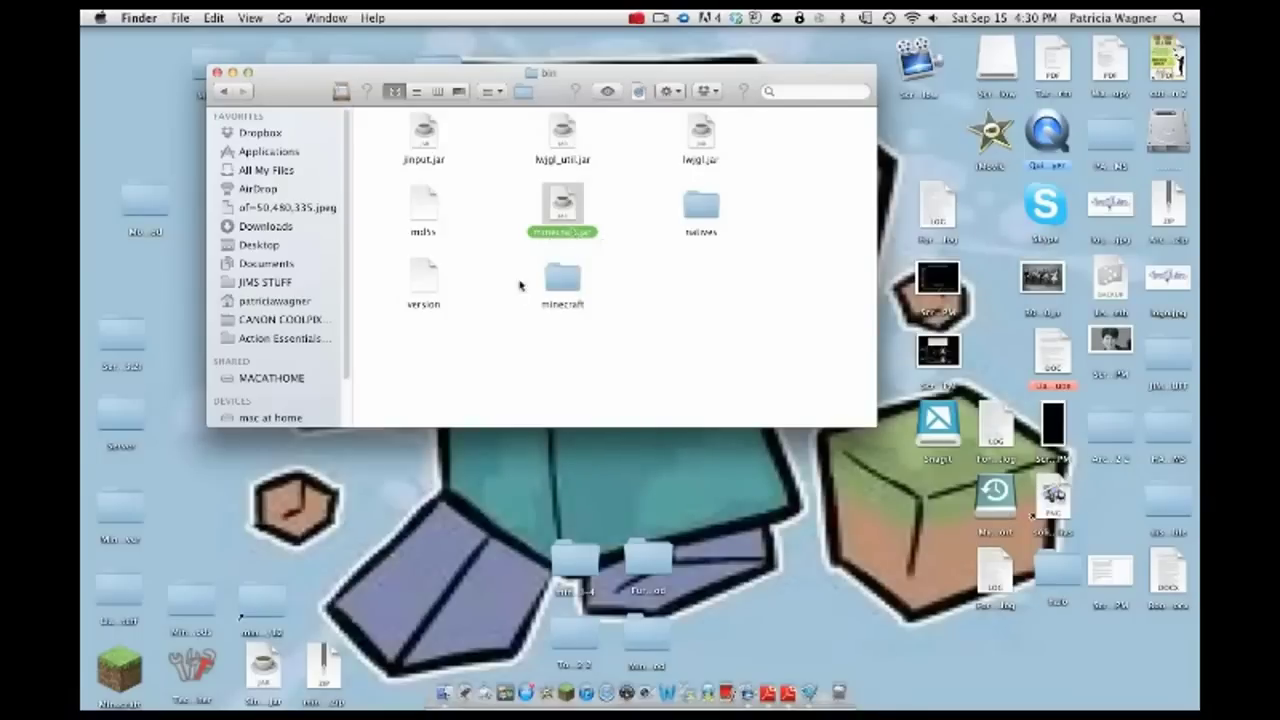
# Step: Trash the original minecraft.jar file and move the extracted minecraft folder into its place
pyautogui.click(400, 660)
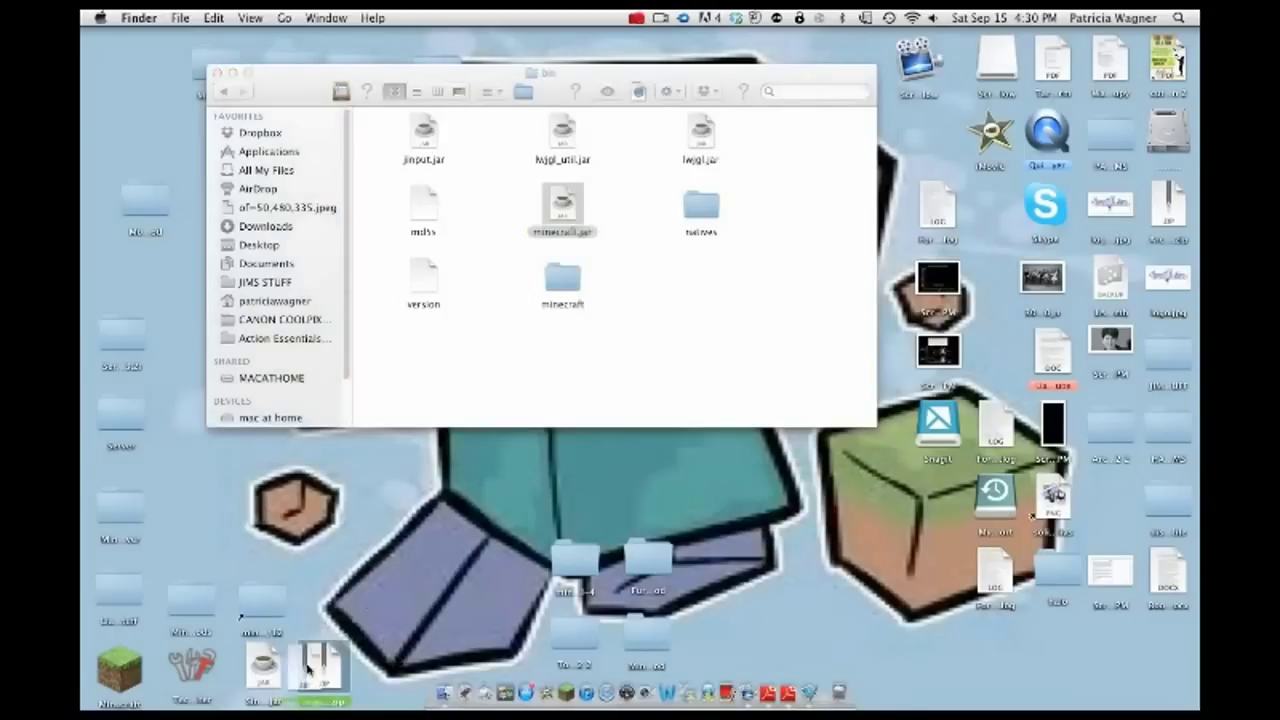
pyautogui.click(322, 668)
pyautogui.click(354, 686)
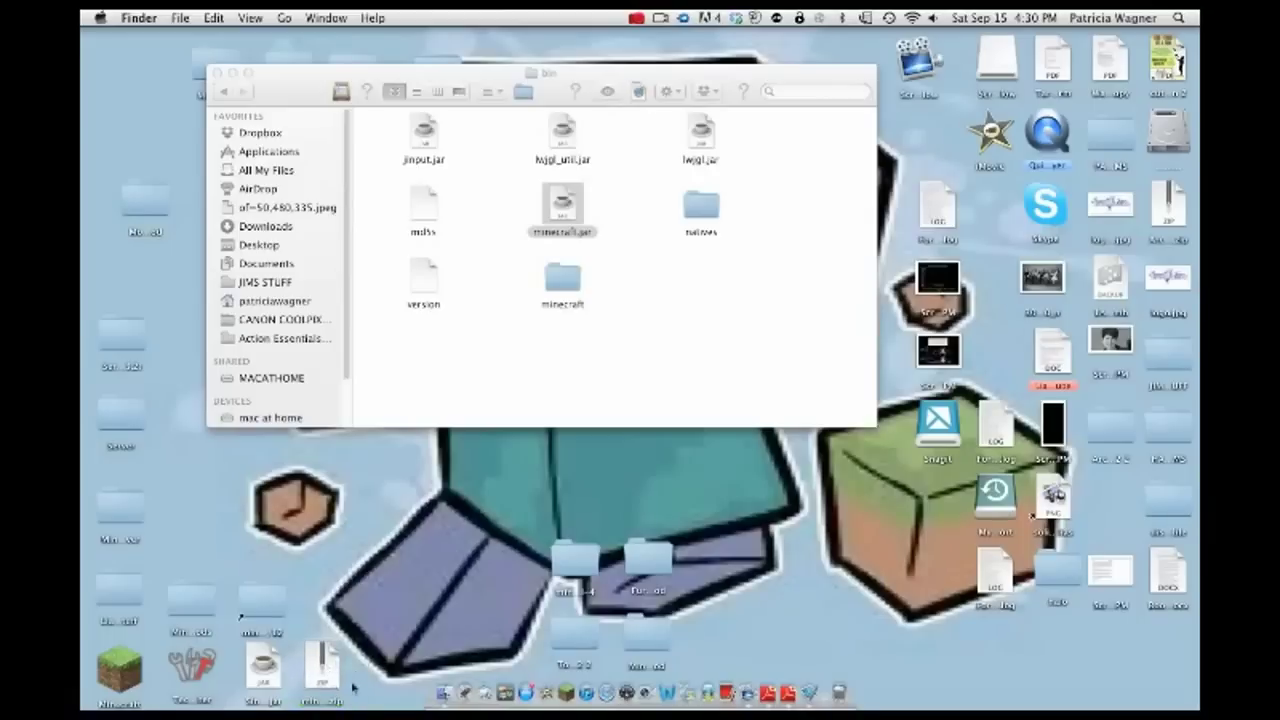
pyautogui.rightClick(567, 217)
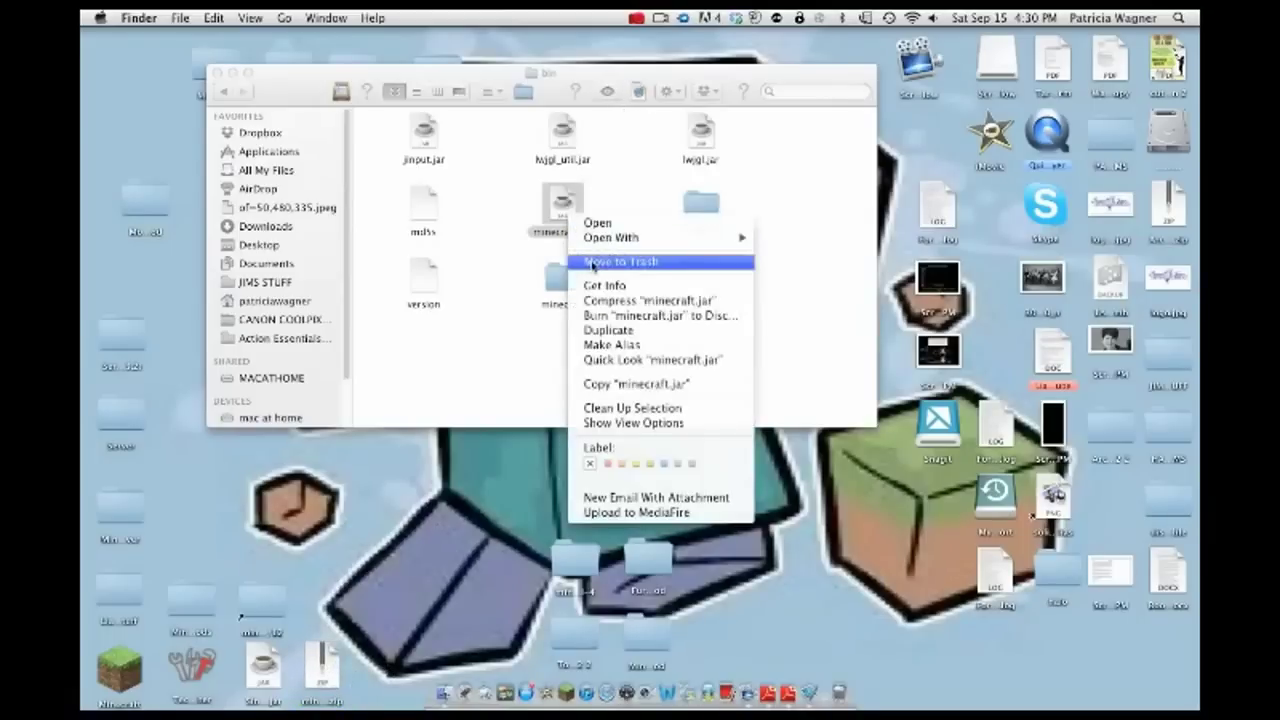
pyautogui.click(594, 262)
pyautogui.moveTo(565, 276); pyautogui.dragTo(563, 217)
pyautogui.click(586, 252)
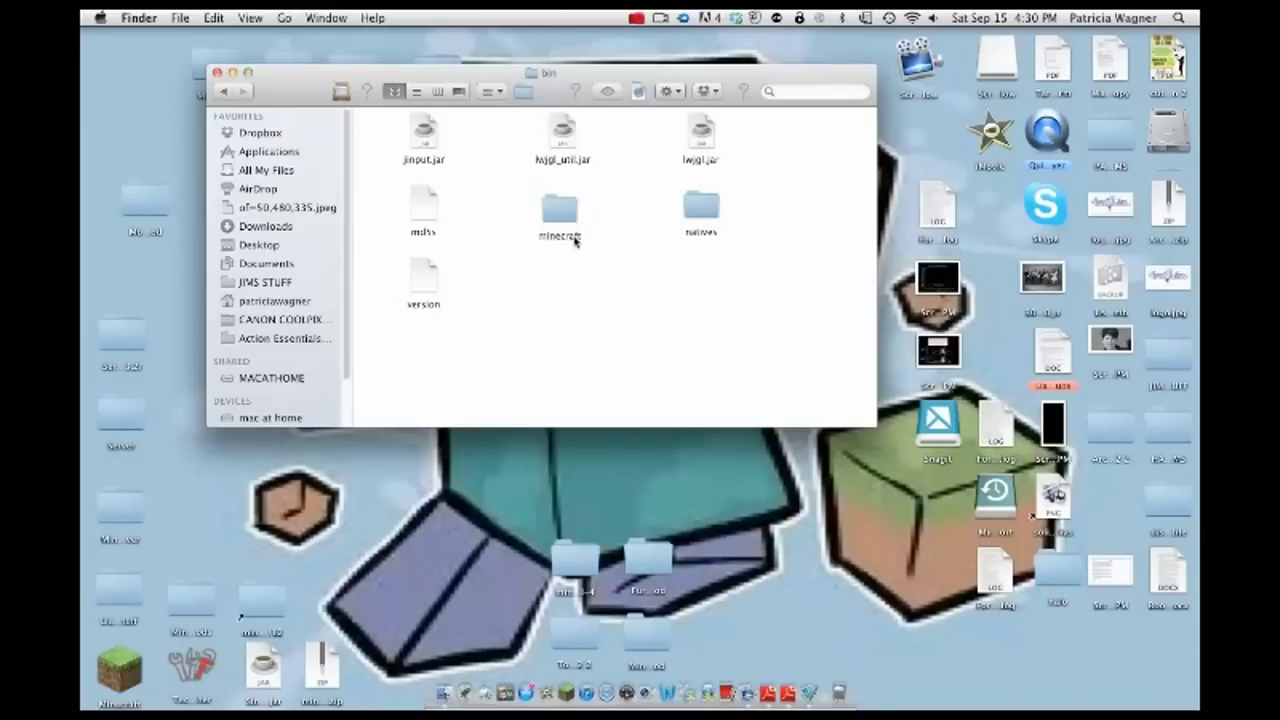
# Step: Rename the minecraft folder to minecraft.jar in Get Info, confirming the .jar extension
pyautogui.rightClick(575, 239)
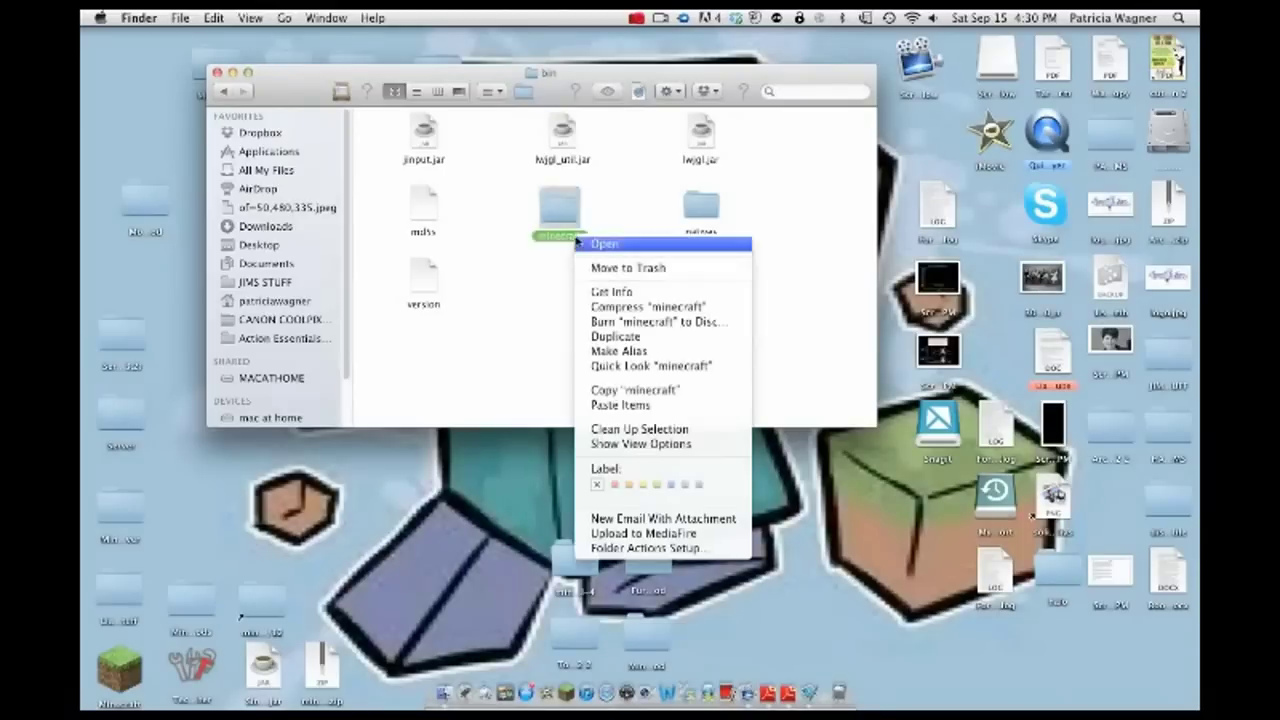
pyautogui.click(612, 299)
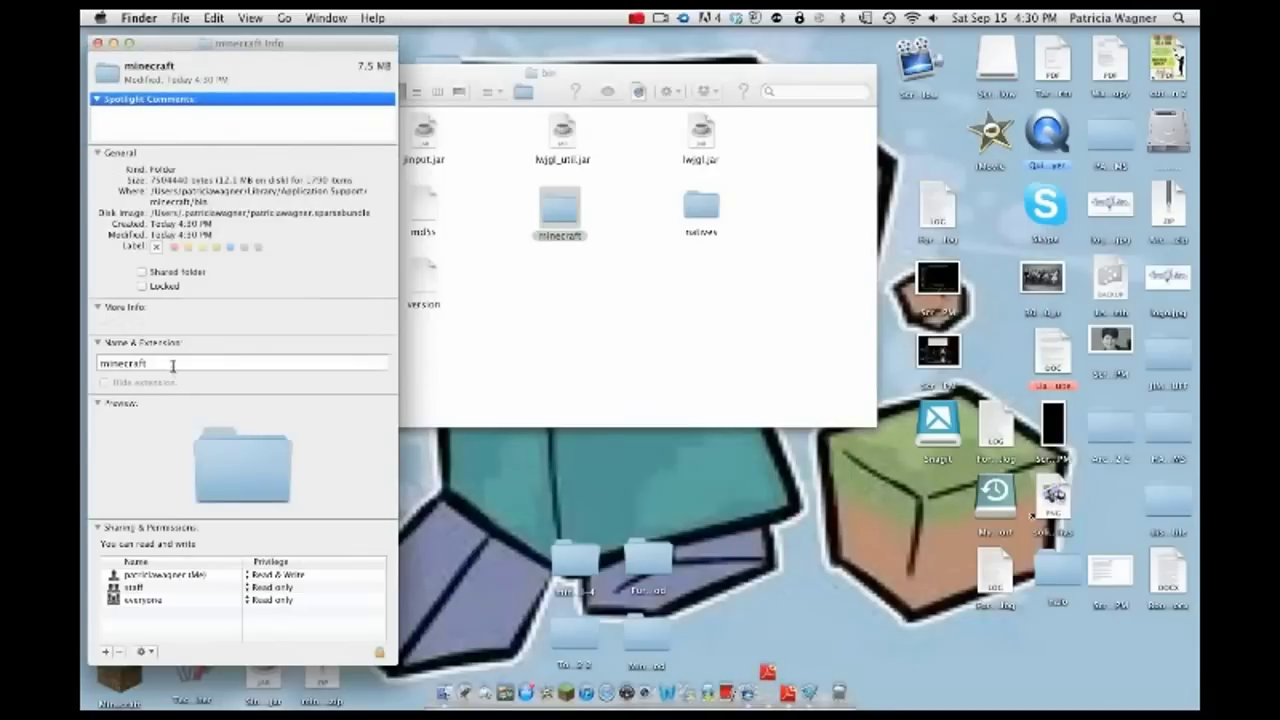
pyautogui.click(172, 366)
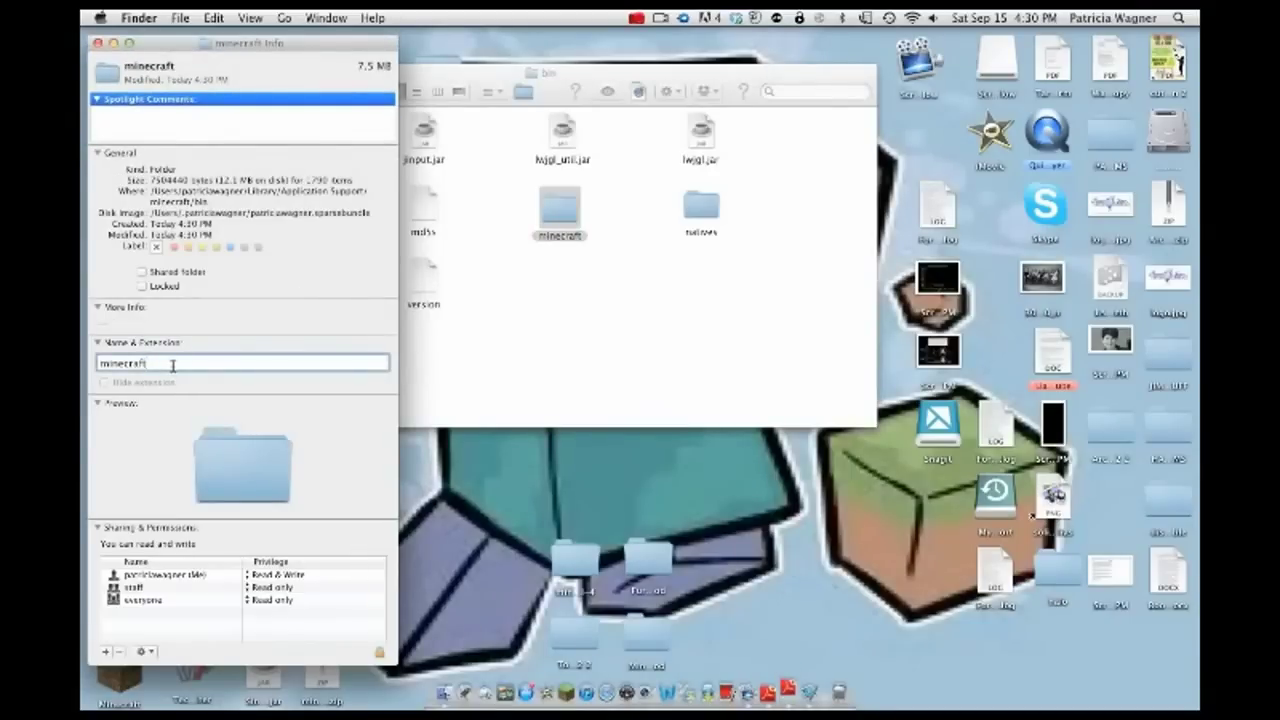
pyautogui.write('.jar')
pyautogui.press('Return')
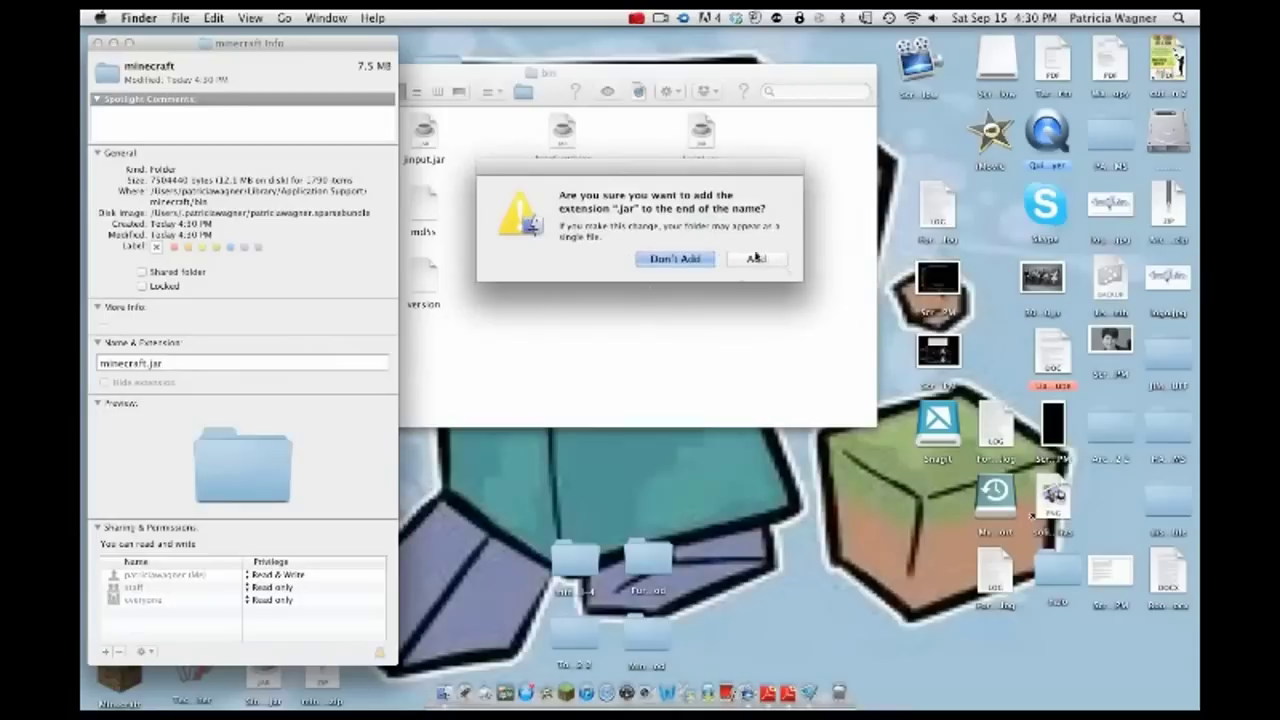
pyautogui.click(760, 262)
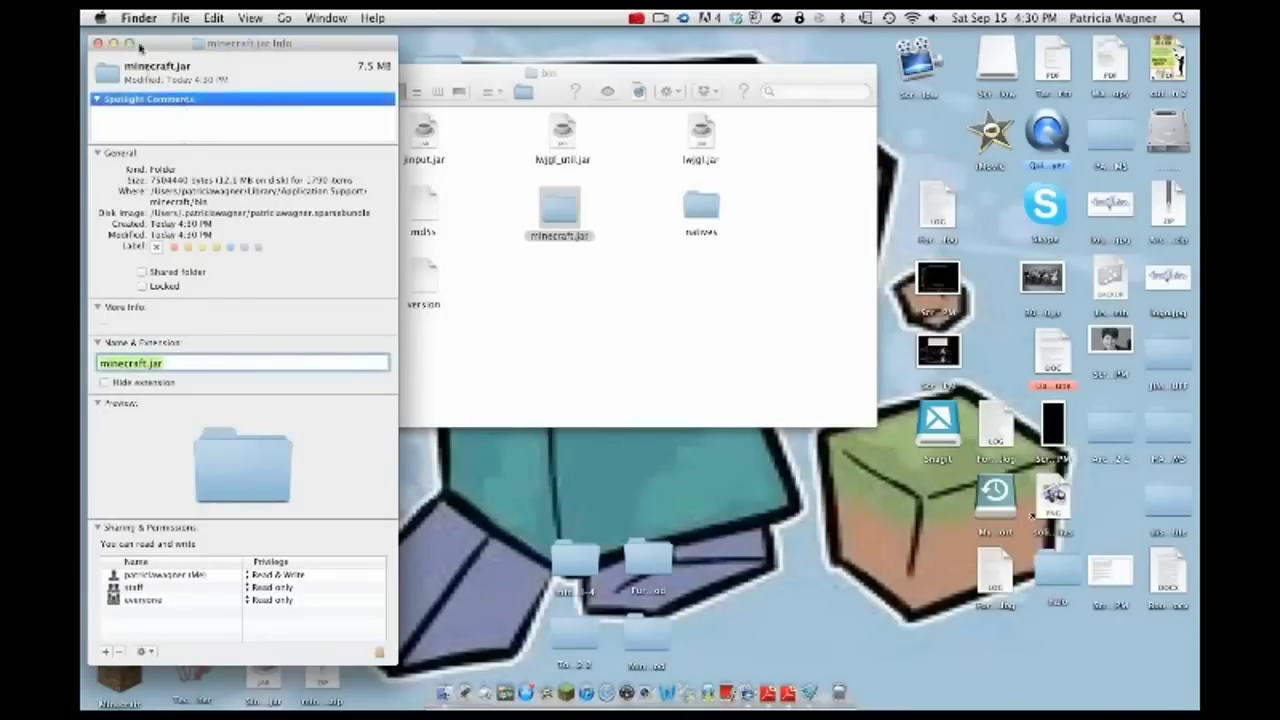
pyautogui.click(98, 44)
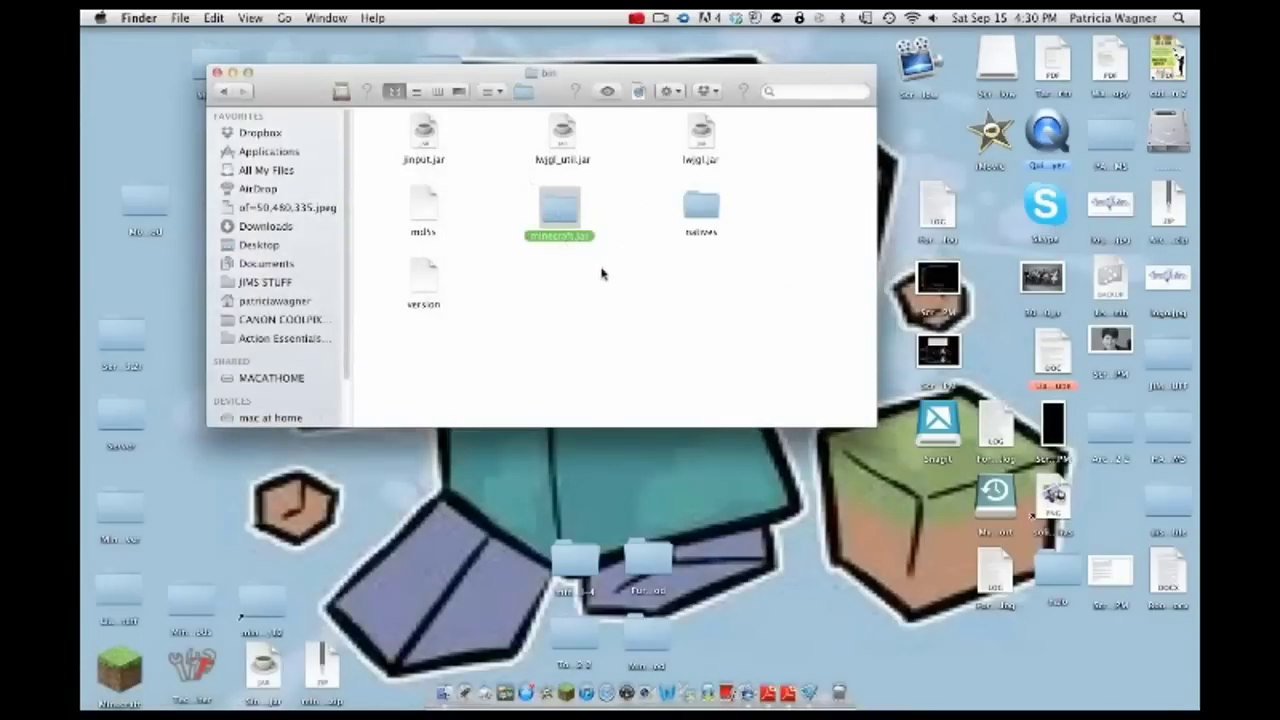
pyautogui.click(571, 268)
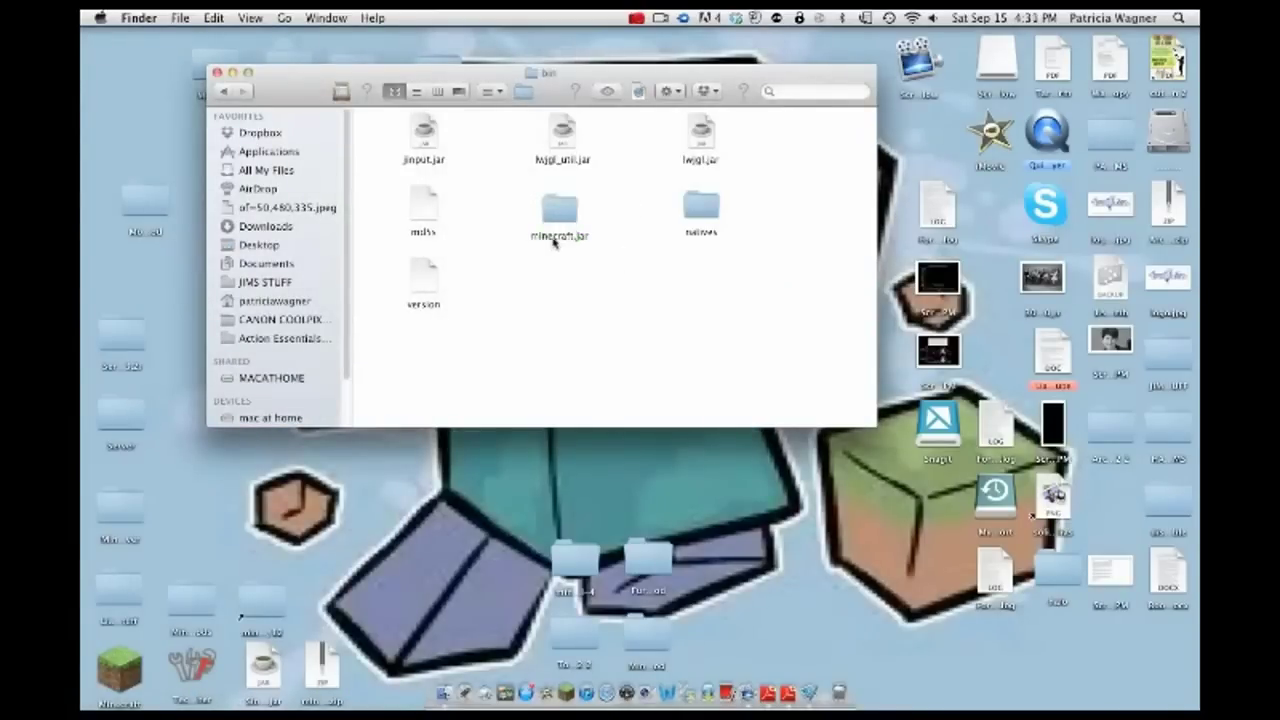
# Step: Open minecraft.jar, search for 'meta', and move the META-INF folder to the Trash
pyautogui.doubleClick(553, 240)
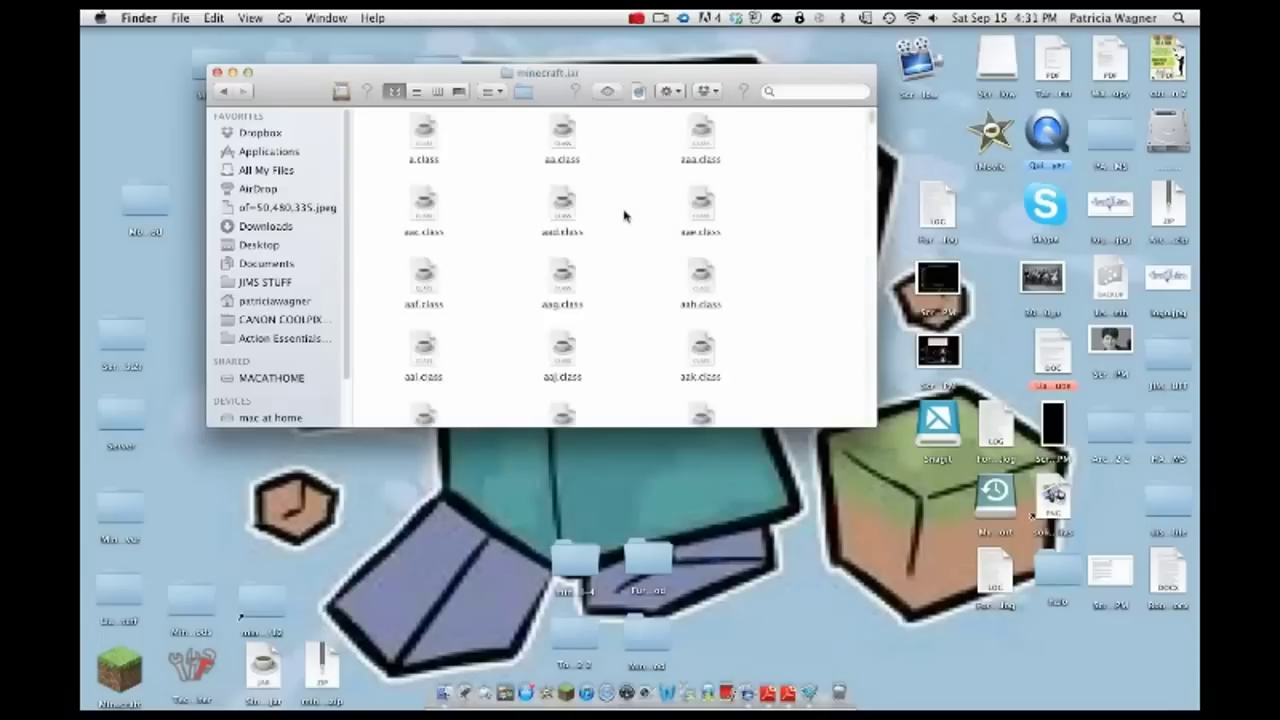
pyautogui.scroll(-5, 786, 163)
pyautogui.scroll(5, 788, 175)
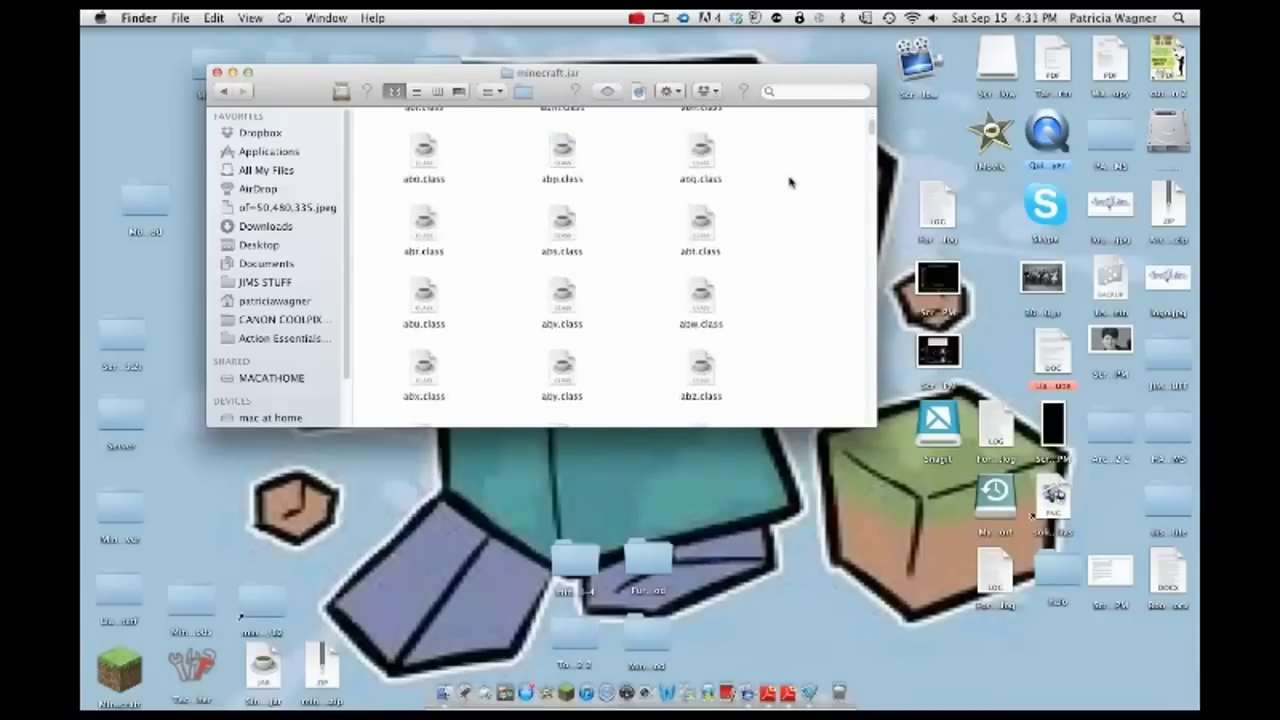
pyautogui.click(789, 92)
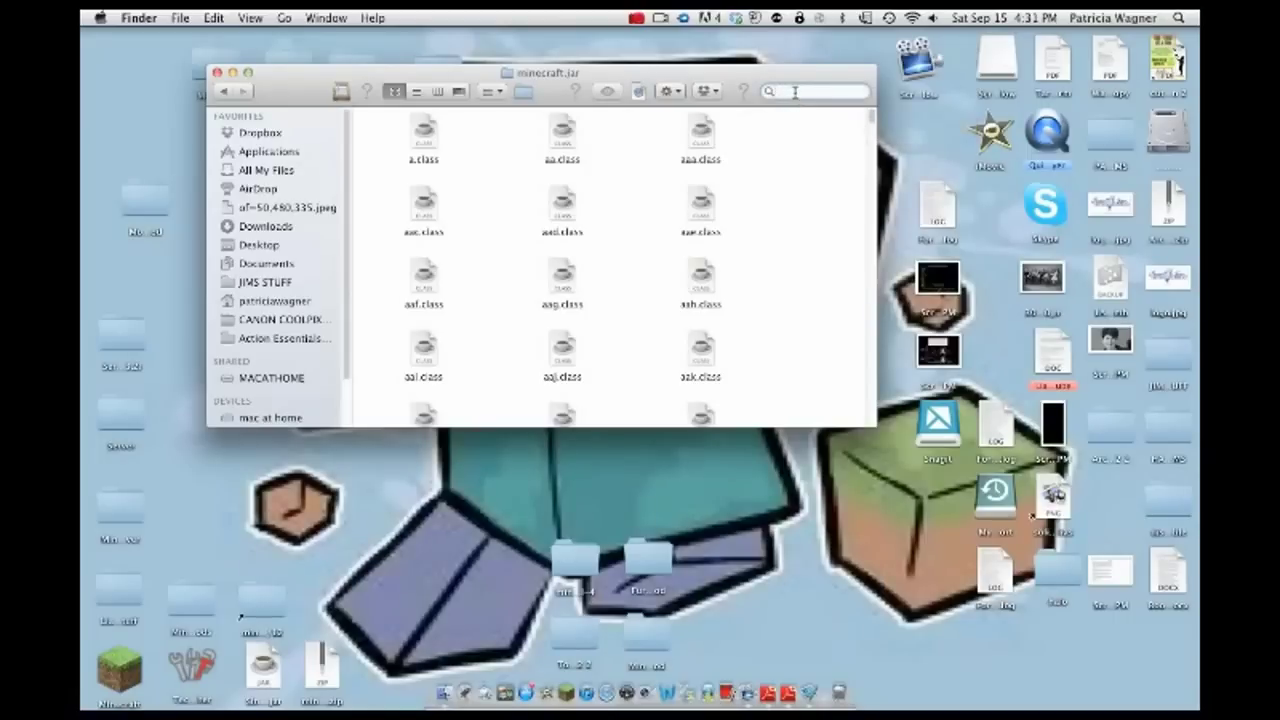
pyautogui.write('meta')
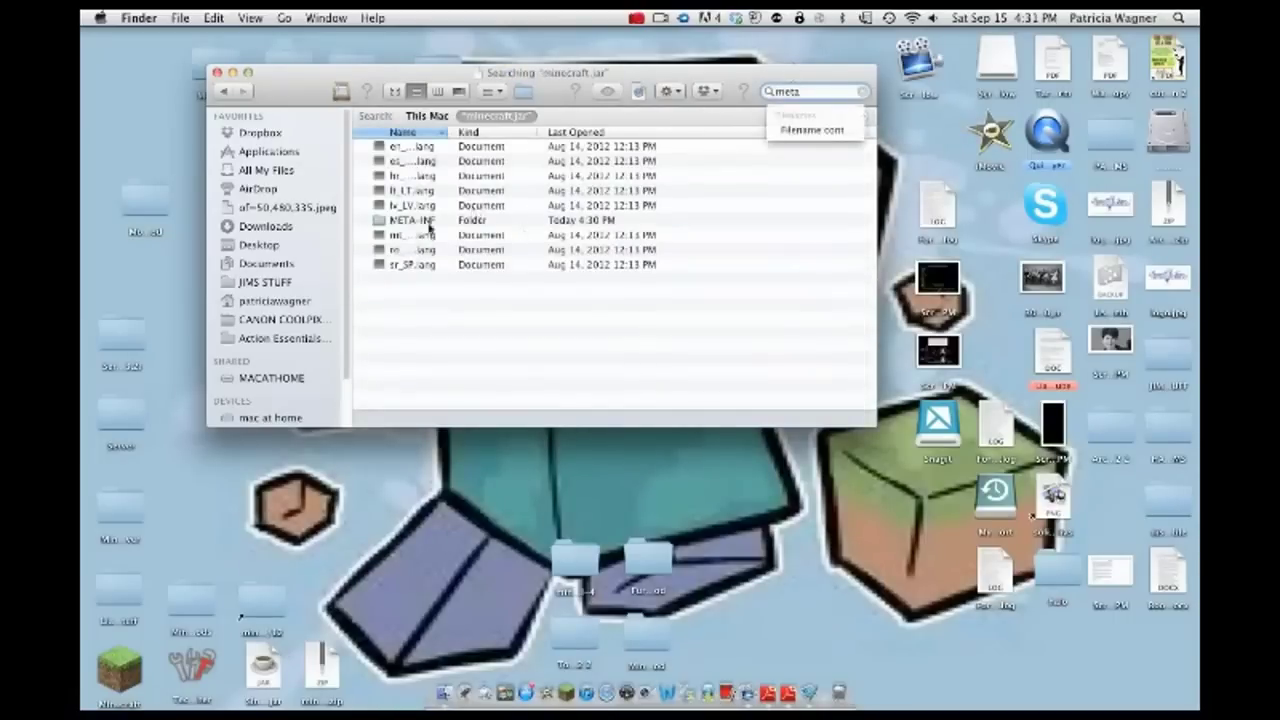
pyautogui.click(430, 222)
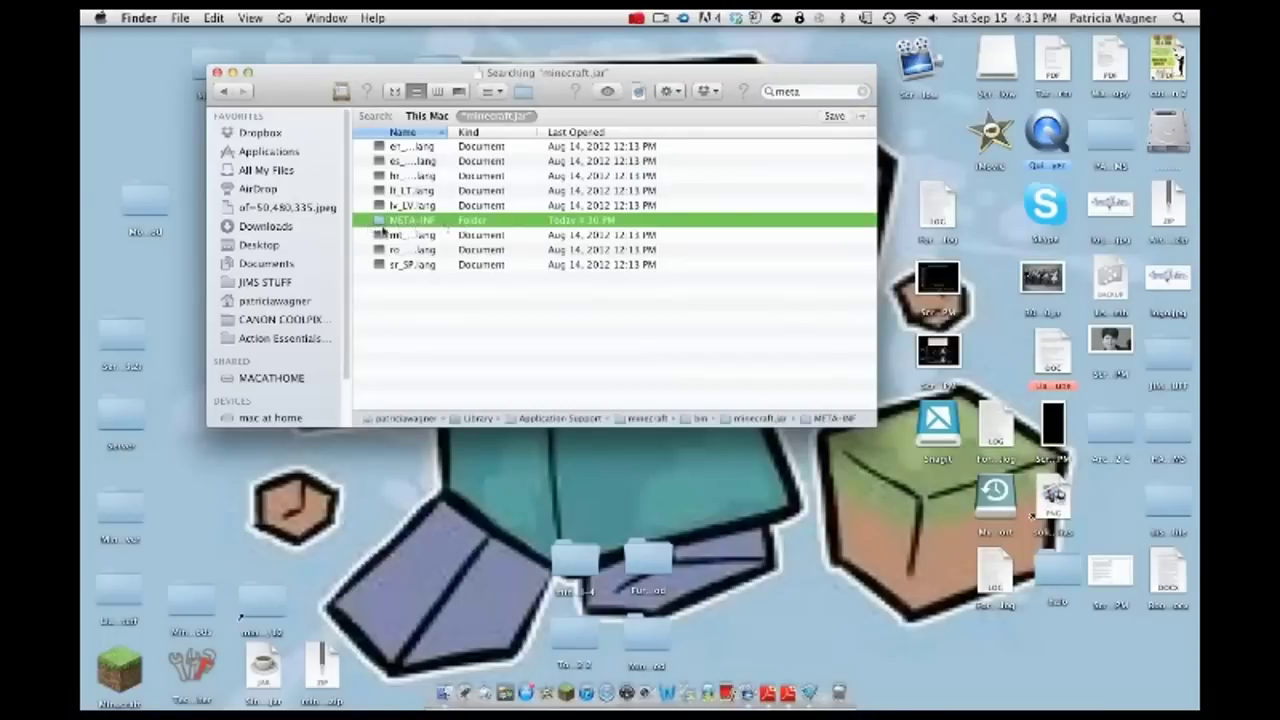
pyautogui.rightClick(404, 222)
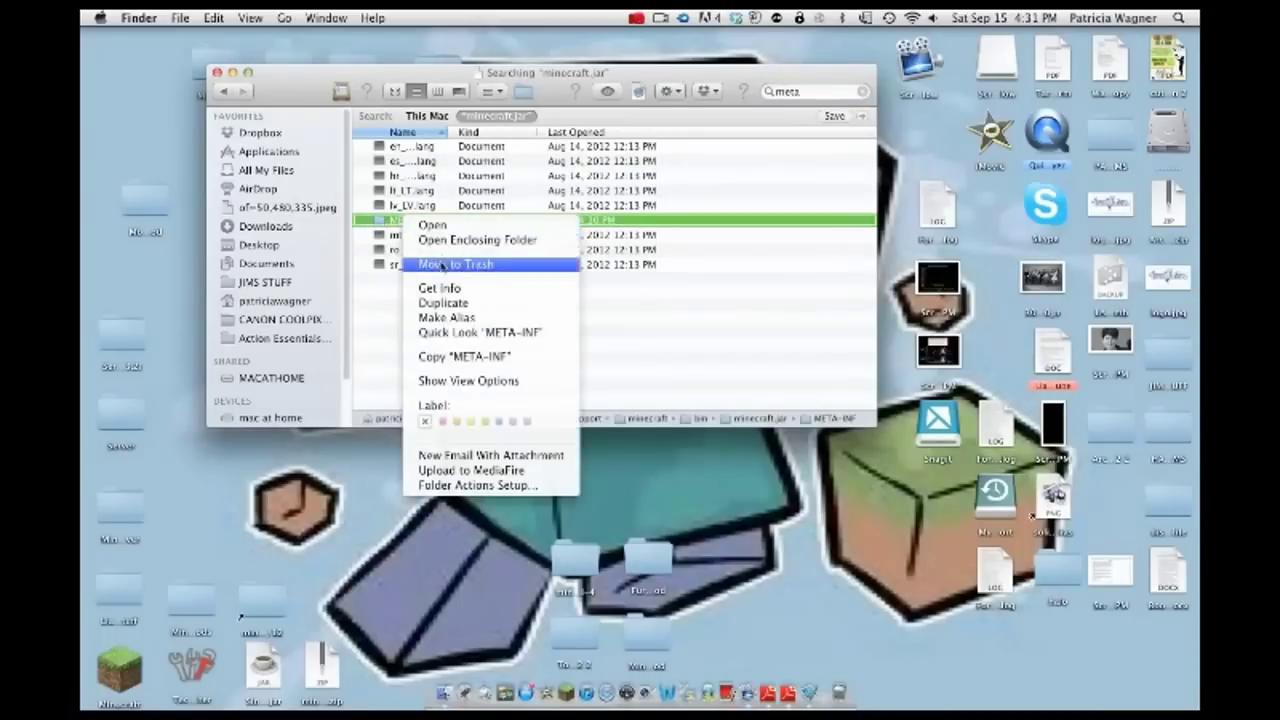
pyautogui.click(443, 258)
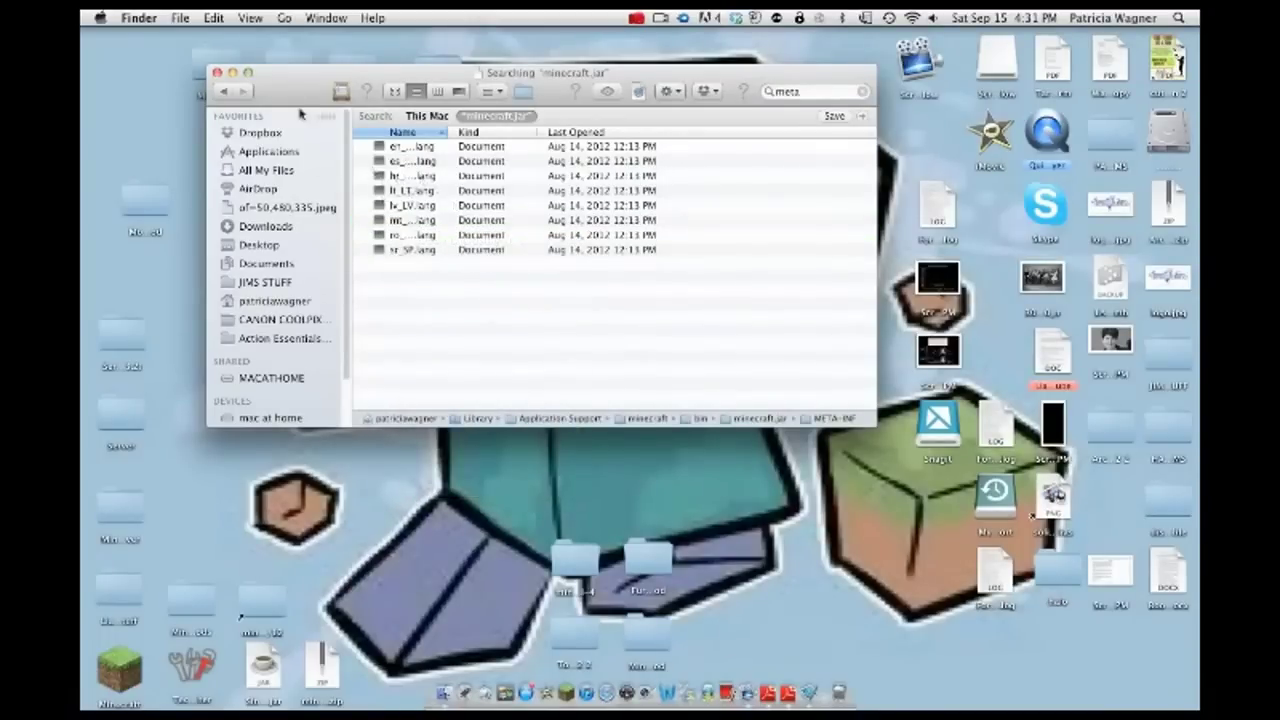
pyautogui.press('super+bracketleft')
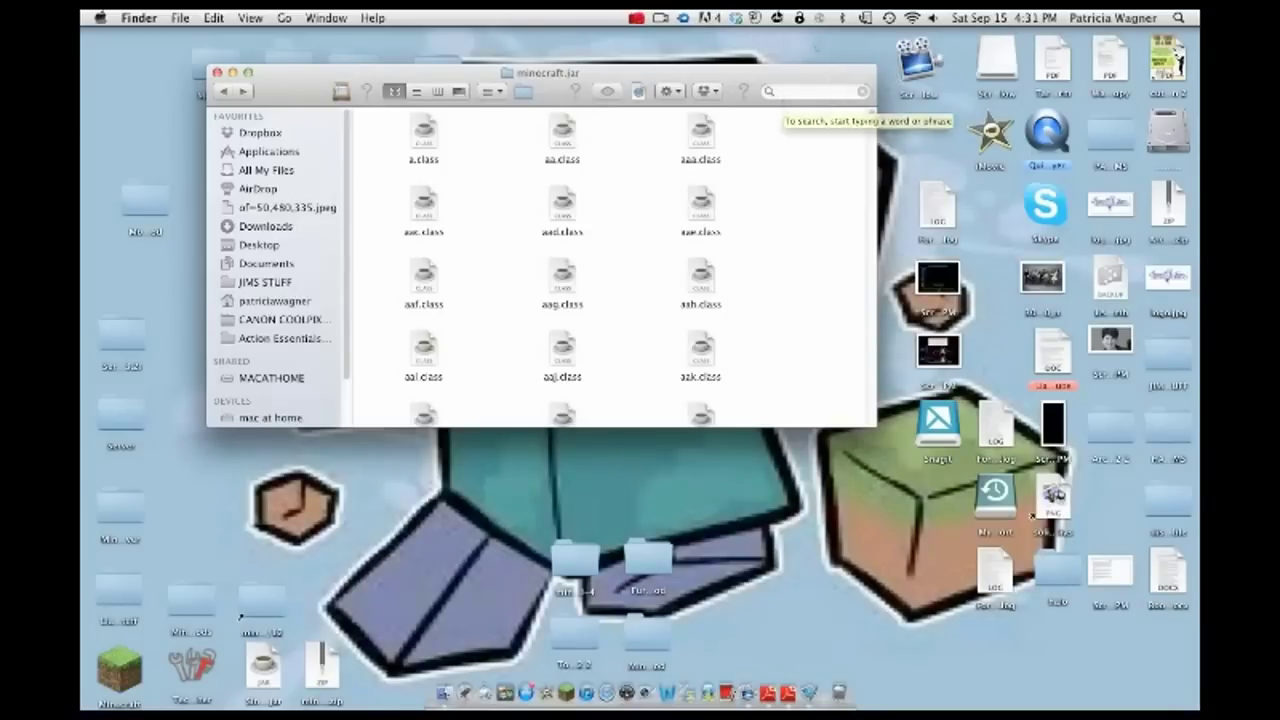
# Step: Minimize and restore the minecraft.jar window, scrolling through its class files
pyautogui.click(637, 17)
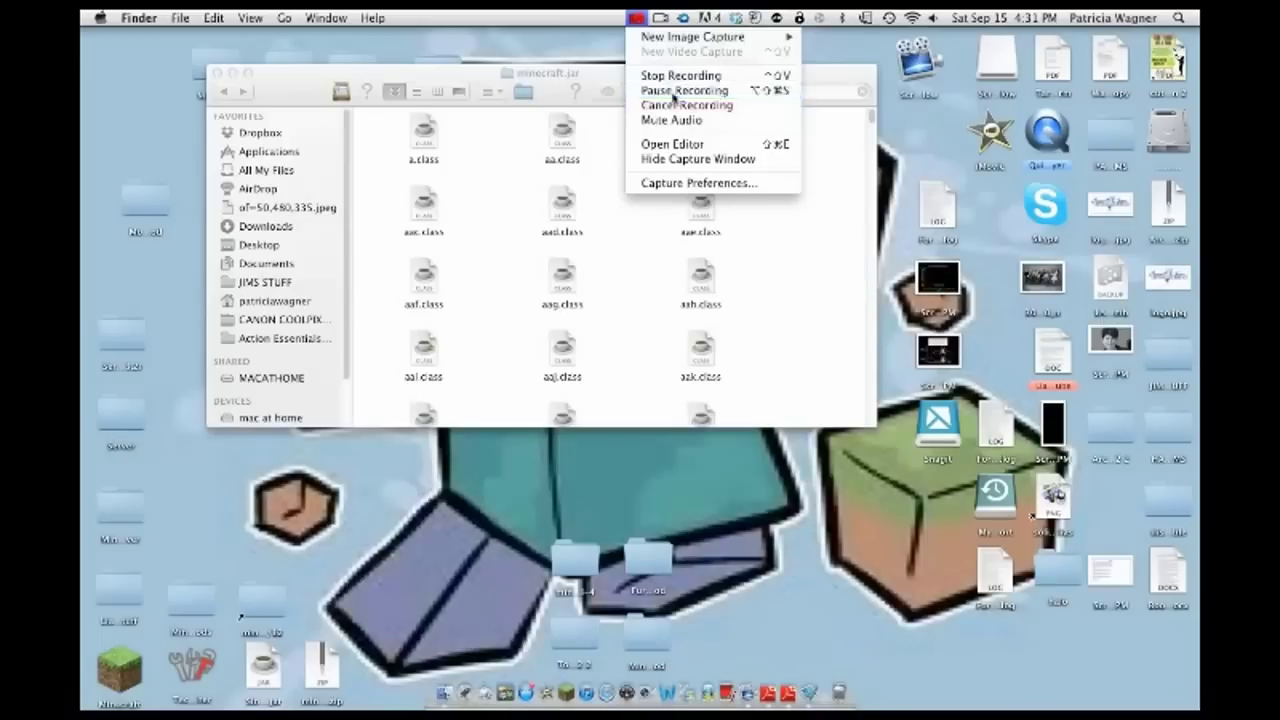
pyautogui.click(625, 80)
pyautogui.doubleClick(625, 80)
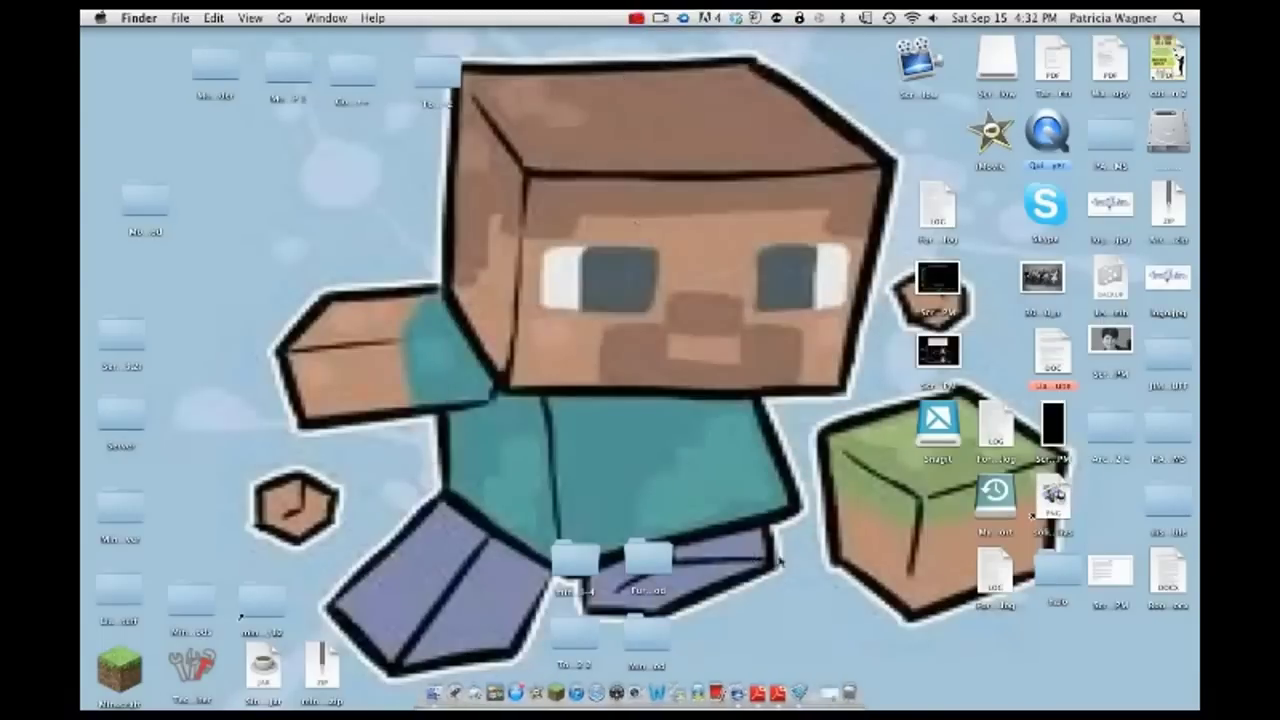
pyautogui.click(790, 640)
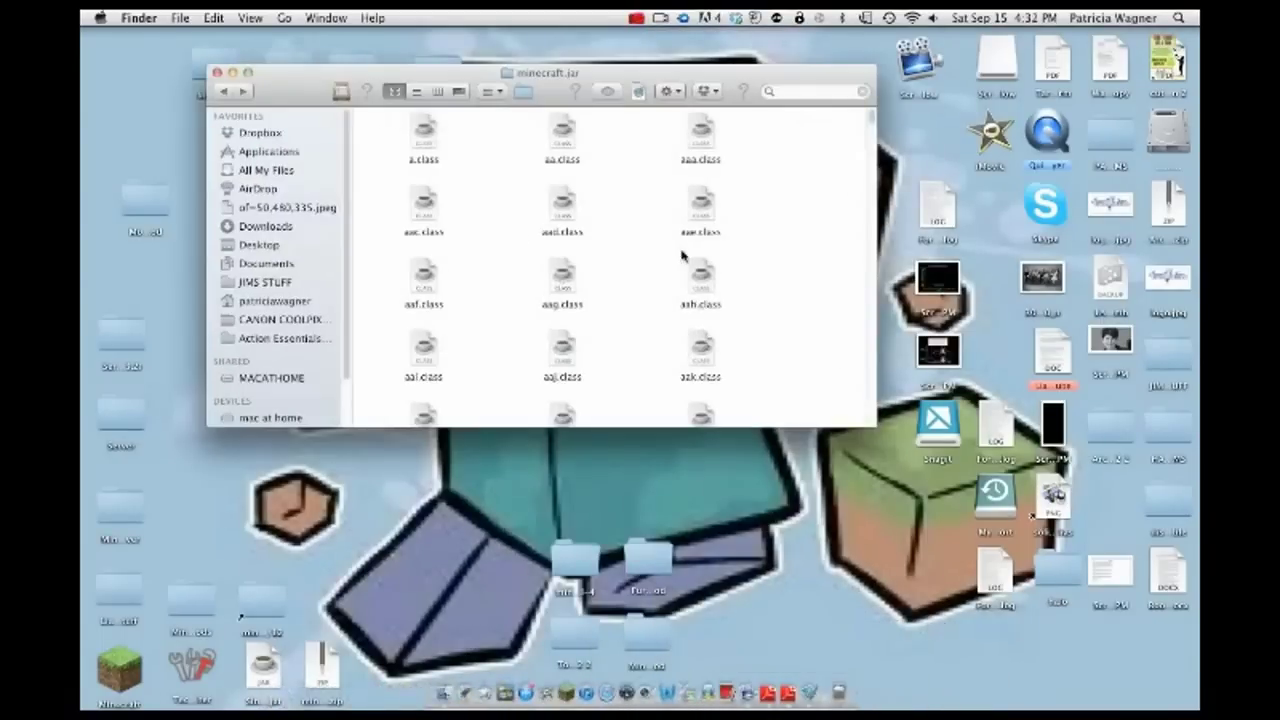
pyautogui.scroll(-3, 600, 257)
pyautogui.scroll(3, 646, 257)
pyautogui.scroll(-2, 645, 240)
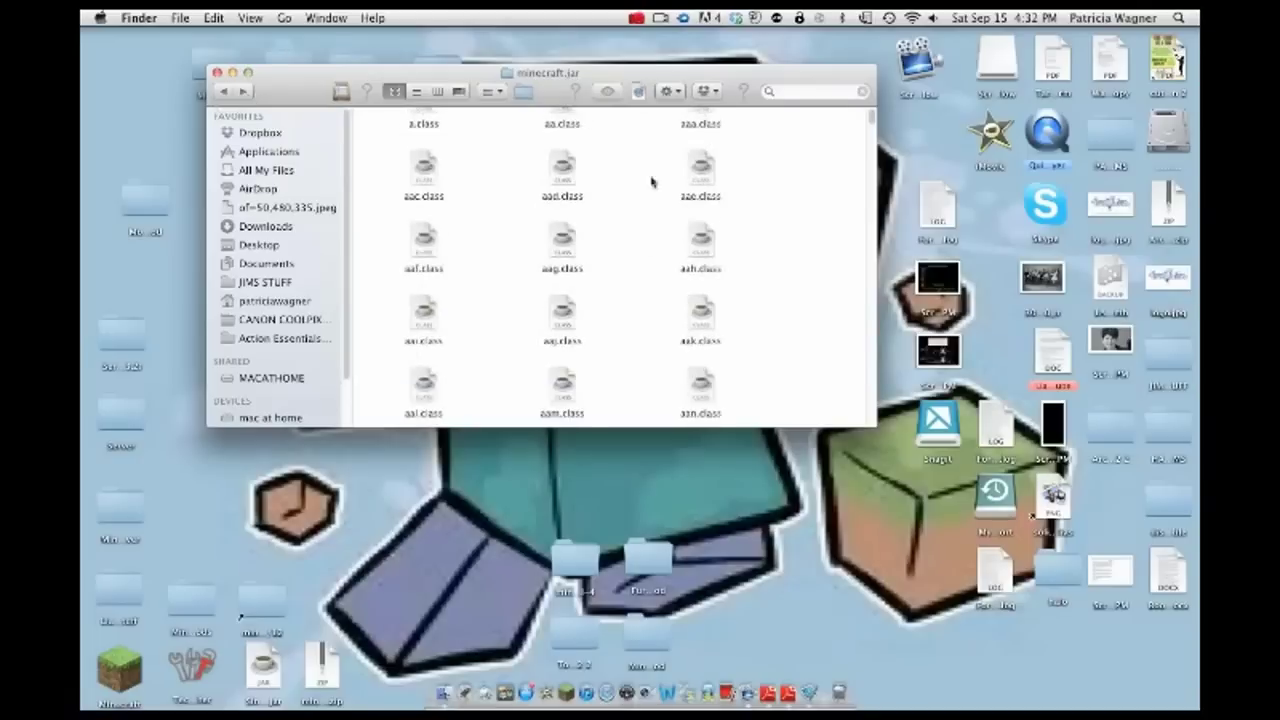
pyautogui.scroll(2, 590, 205)
pyautogui.scroll(-2, 611, 263)
pyautogui.scroll(2, 617, 303)
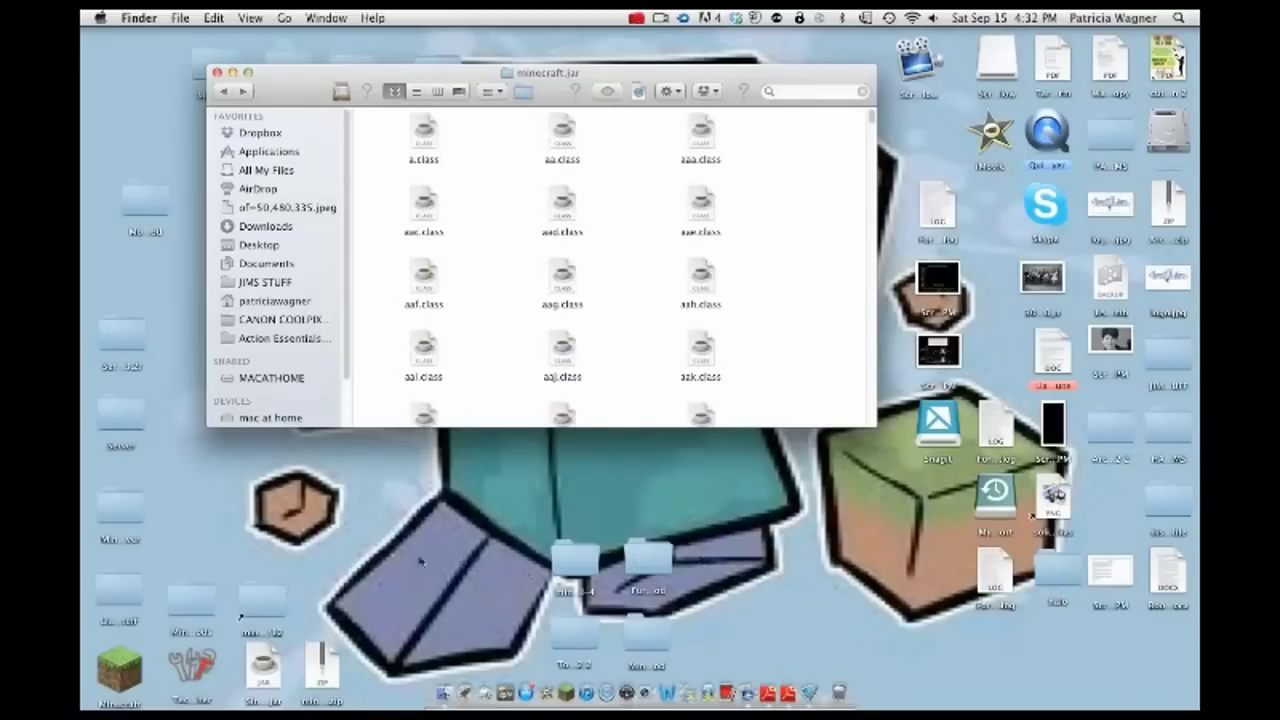
# Step: Pick the Forge universal folder from among the four folders on the desktop
pyautogui.moveTo(421, 562); pyautogui.dragTo(788, 623)
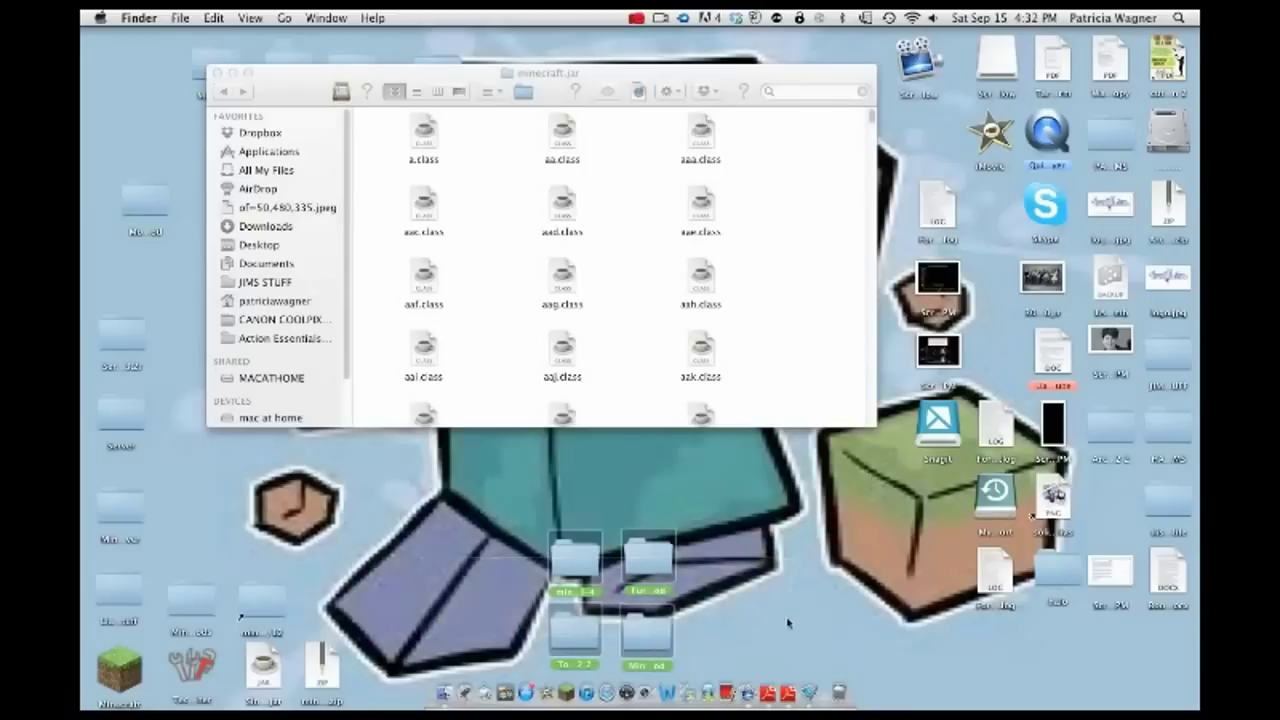
pyautogui.click(788, 623)
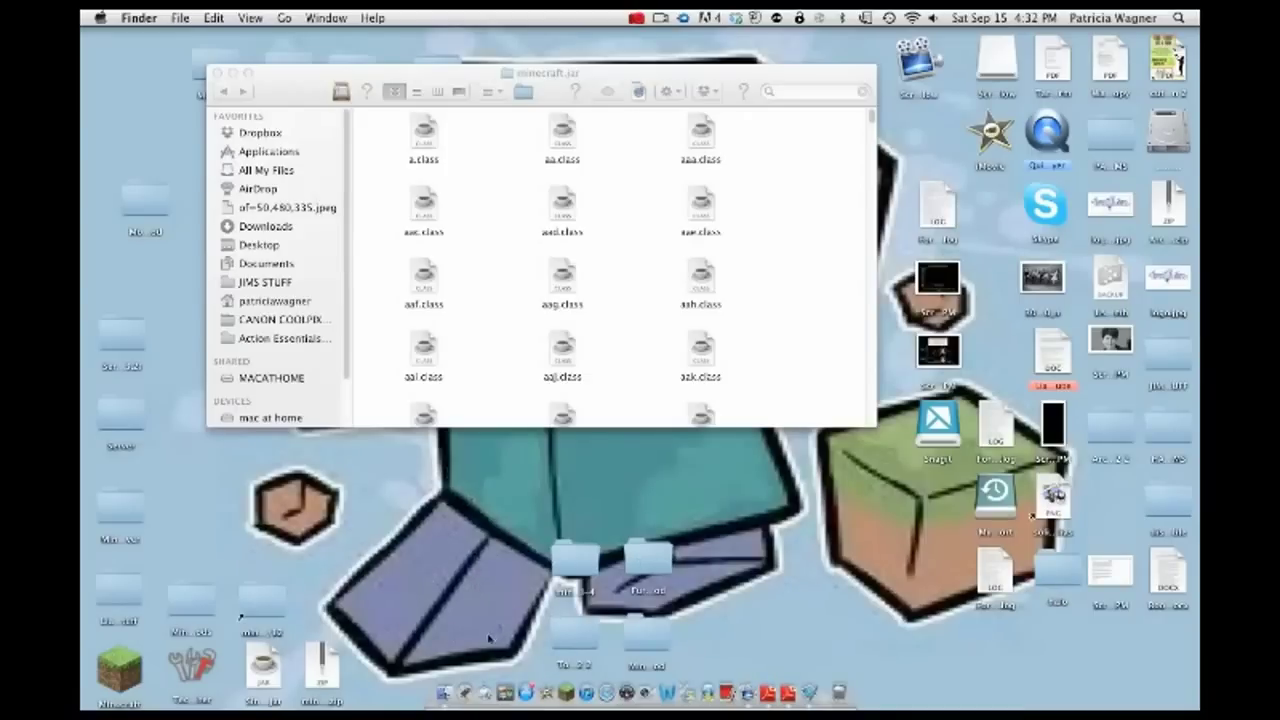
pyautogui.moveTo(489, 637); pyautogui.dragTo(738, 636)
pyautogui.moveTo(367, 510); pyautogui.dragTo(820, 622)
pyautogui.click(718, 592)
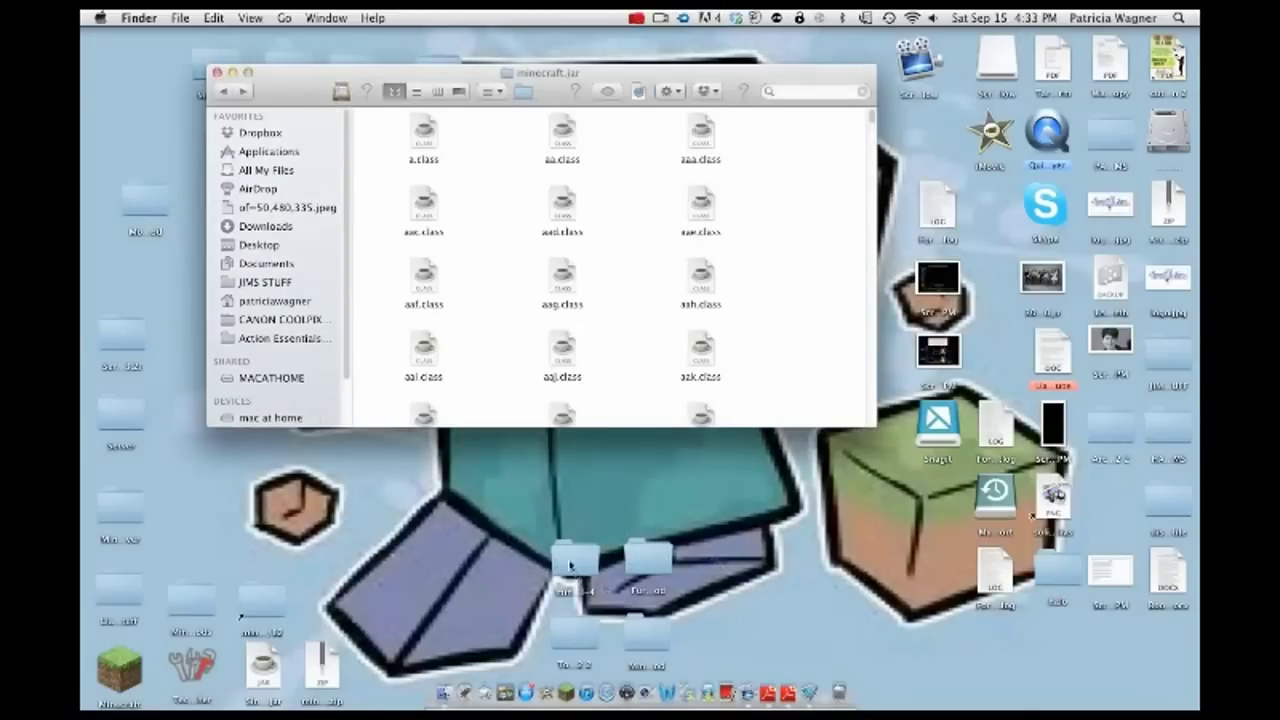
pyautogui.click(570, 566)
# Step: Copy every file in the minecraftforge-universal folder and close its window
pyautogui.doubleClick(606, 541)
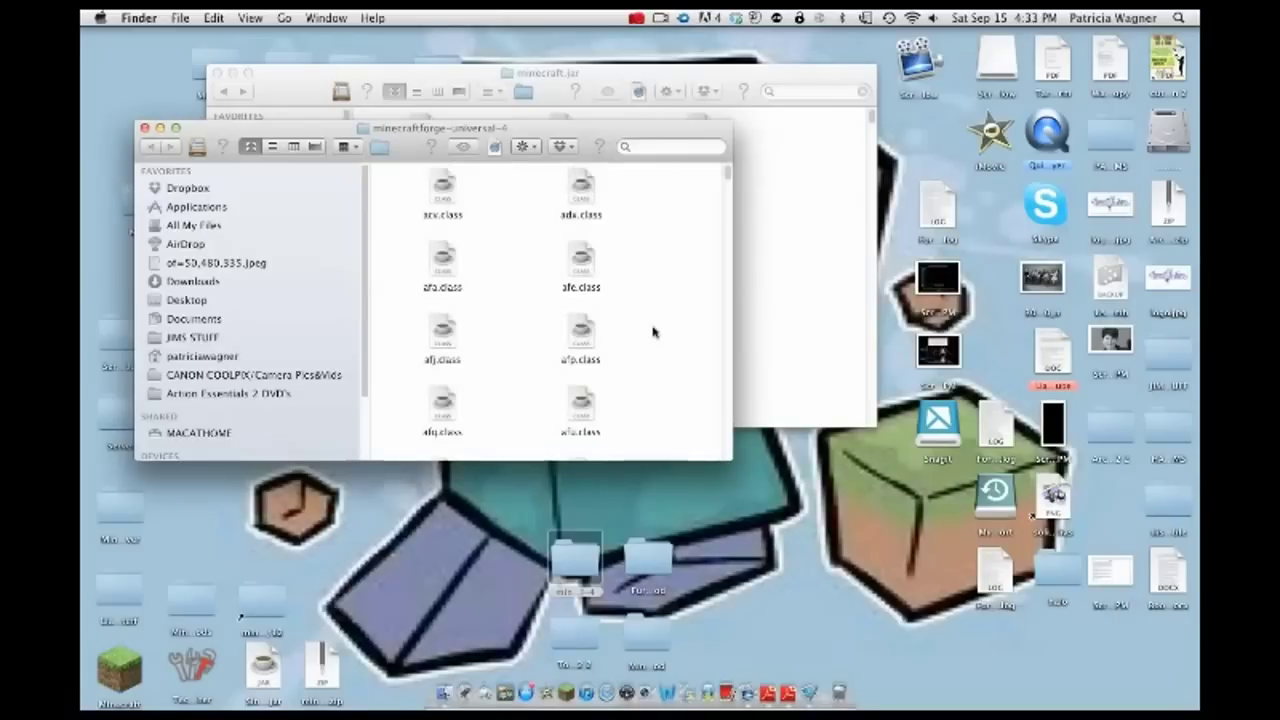
pyautogui.press('super+a')
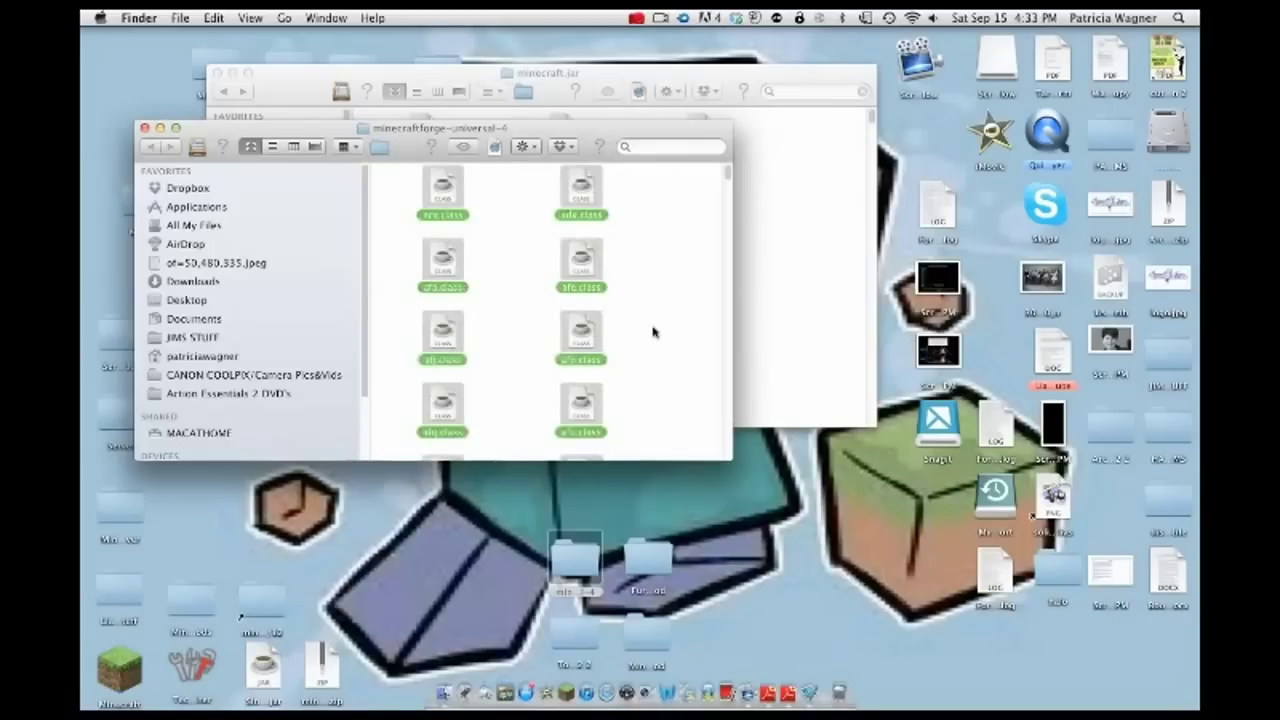
pyautogui.press('super+c')
pyautogui.click(145, 128)
# Step: Paste the Forge files into minecraft.jar, replacing all conflicting files with Apply to All
pyautogui.rightClick(762, 243)
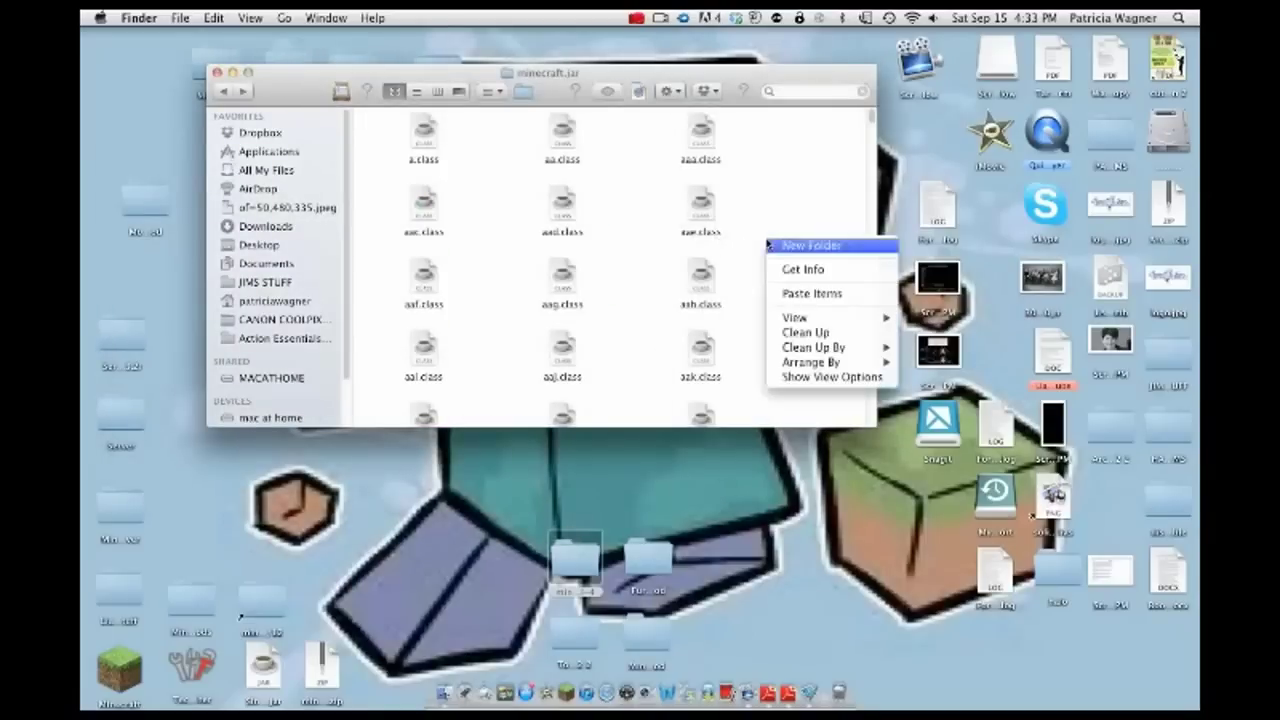
pyautogui.click(777, 149)
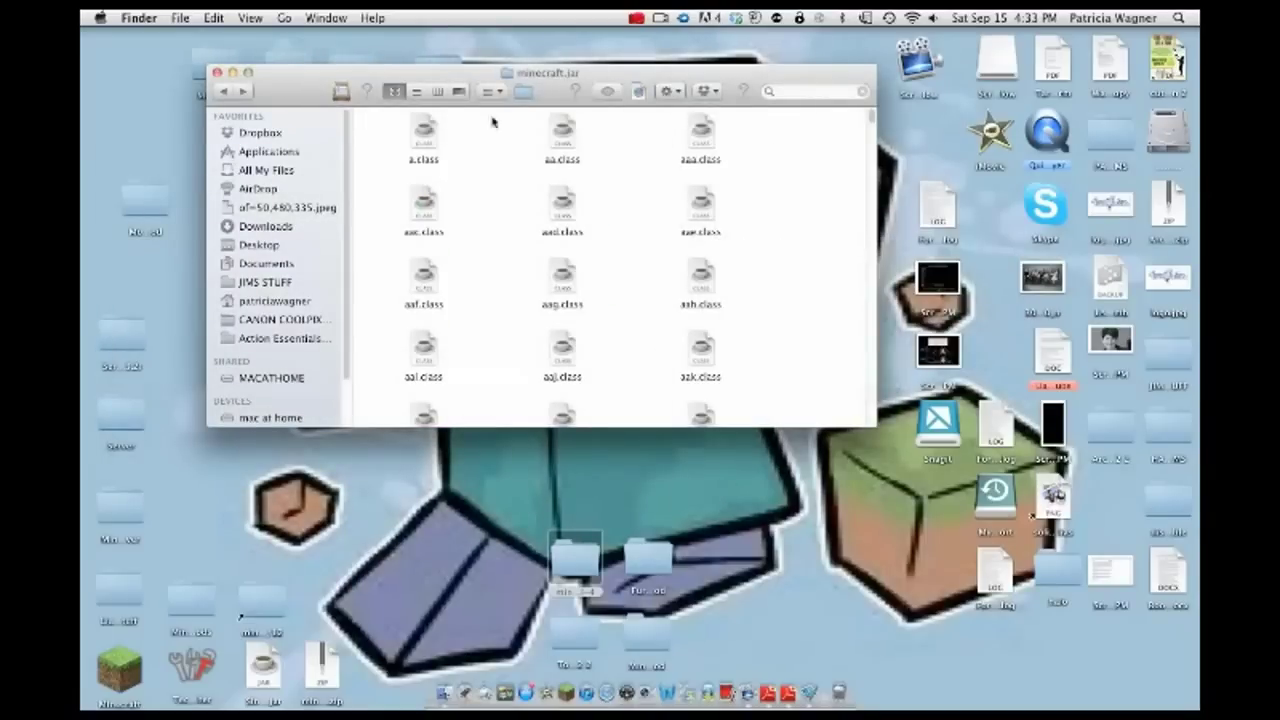
pyautogui.rightClick(792, 224)
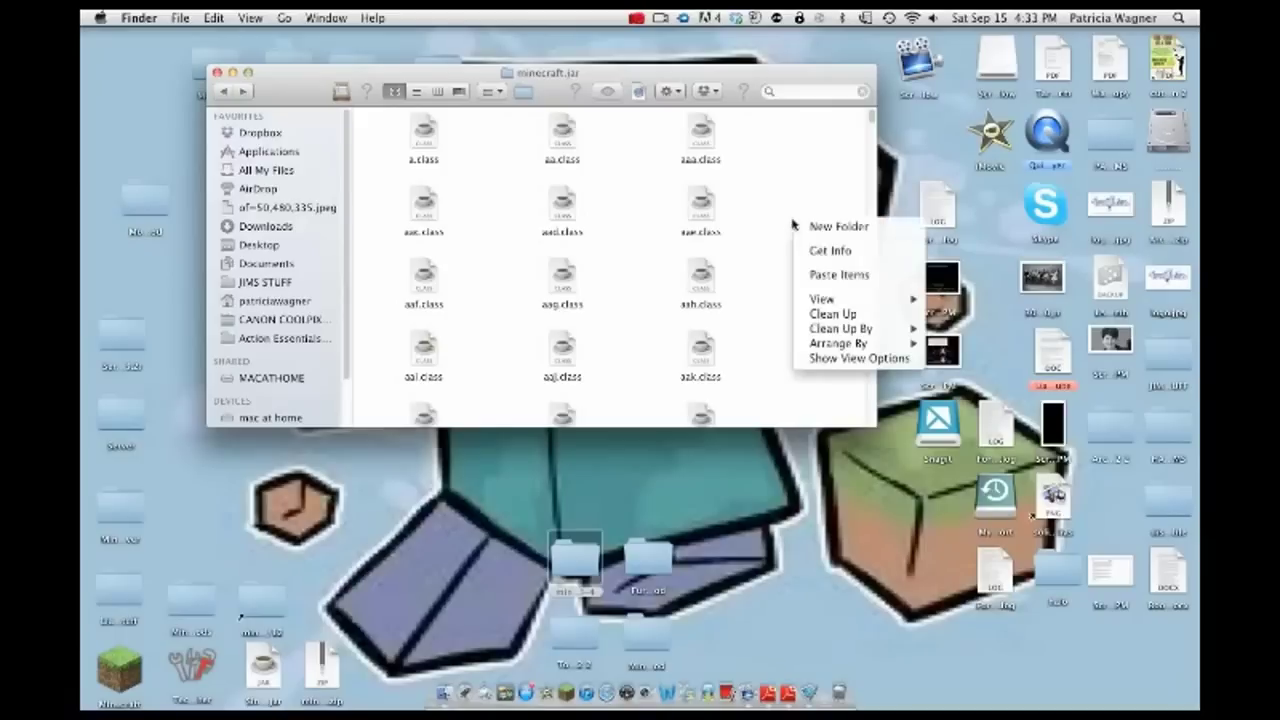
pyautogui.click(827, 279)
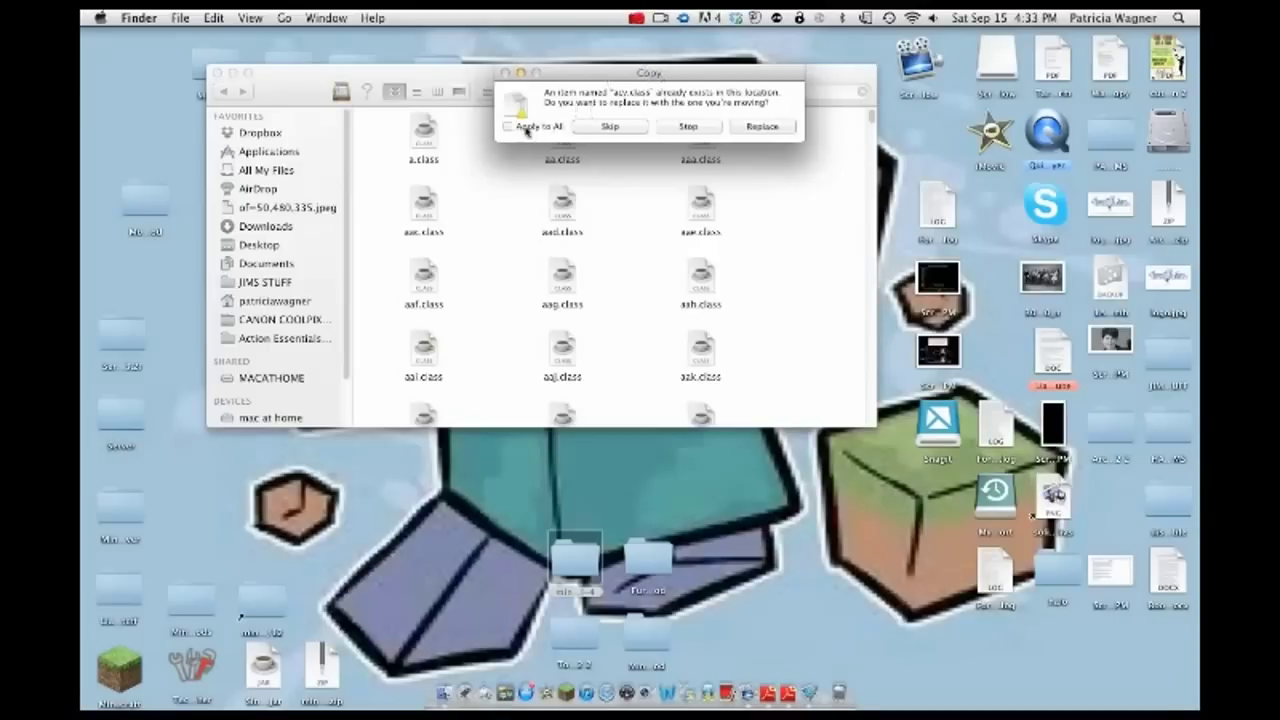
pyautogui.click(527, 127)
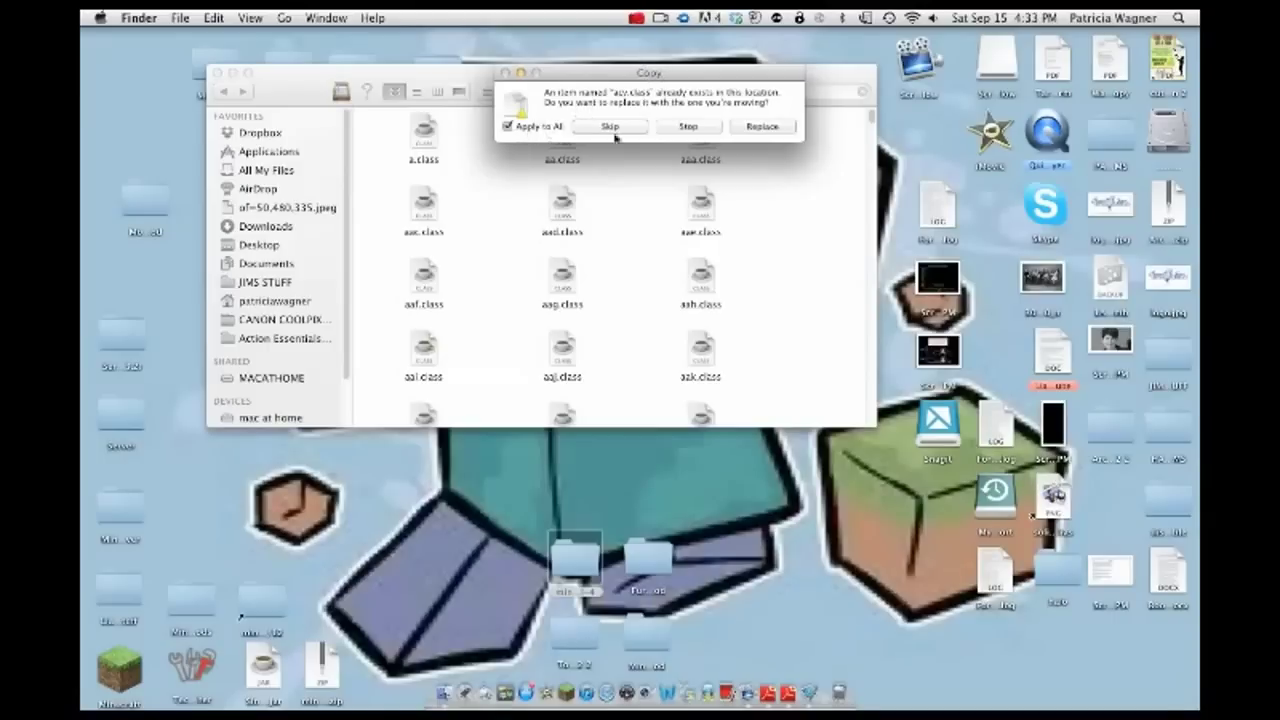
pyautogui.click(765, 127)
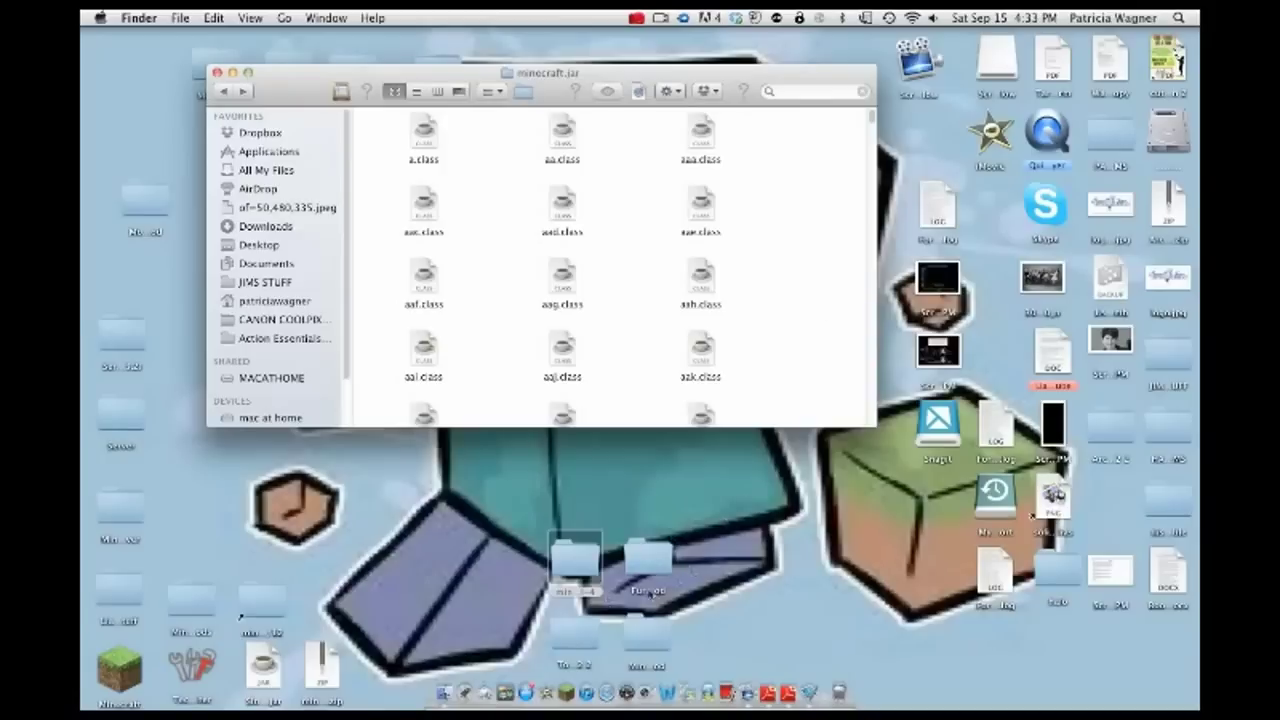
pyautogui.click(575, 562)
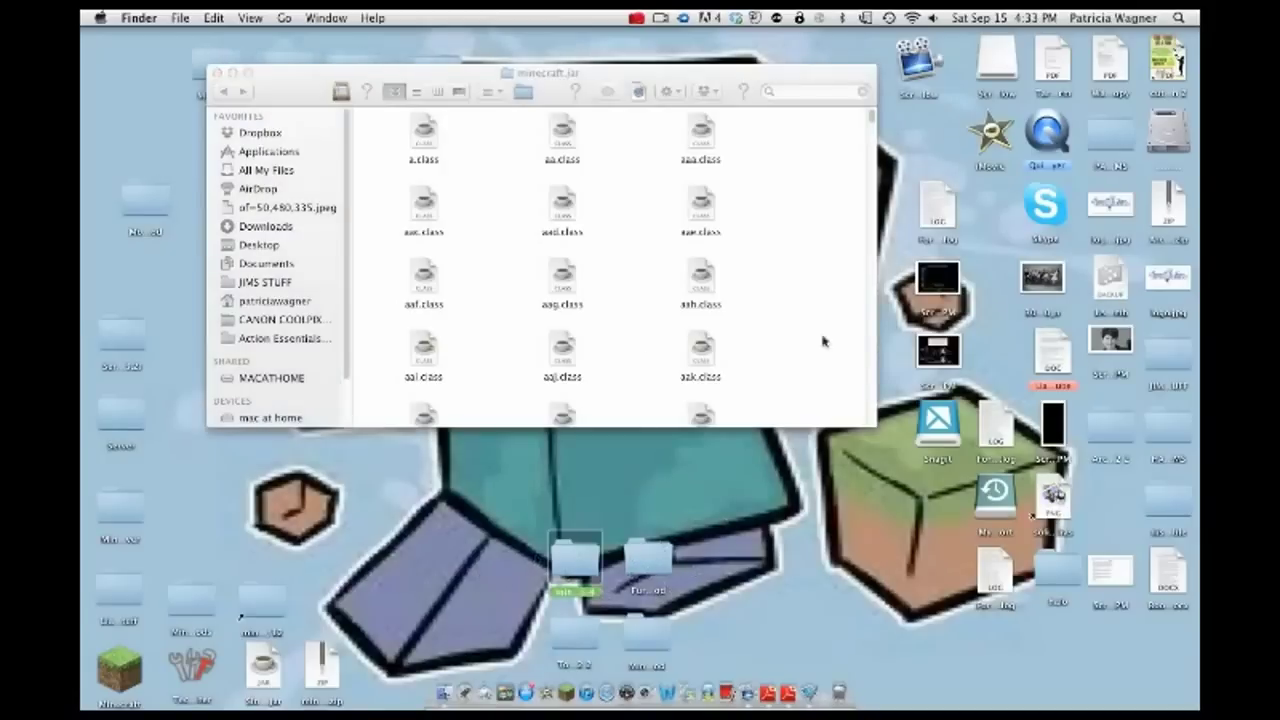
# Step: Create a new folder named mods inside the minecraft folder and open it
pyautogui.click(803, 278)
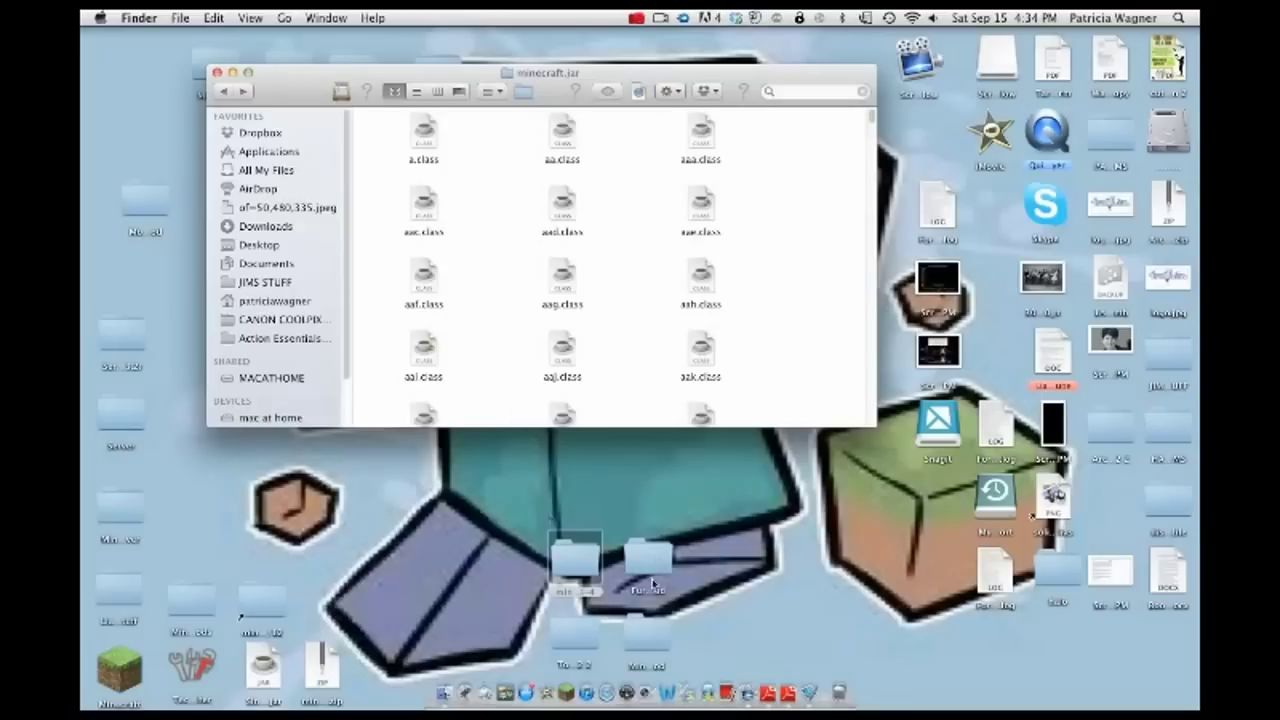
pyautogui.click(224, 94)
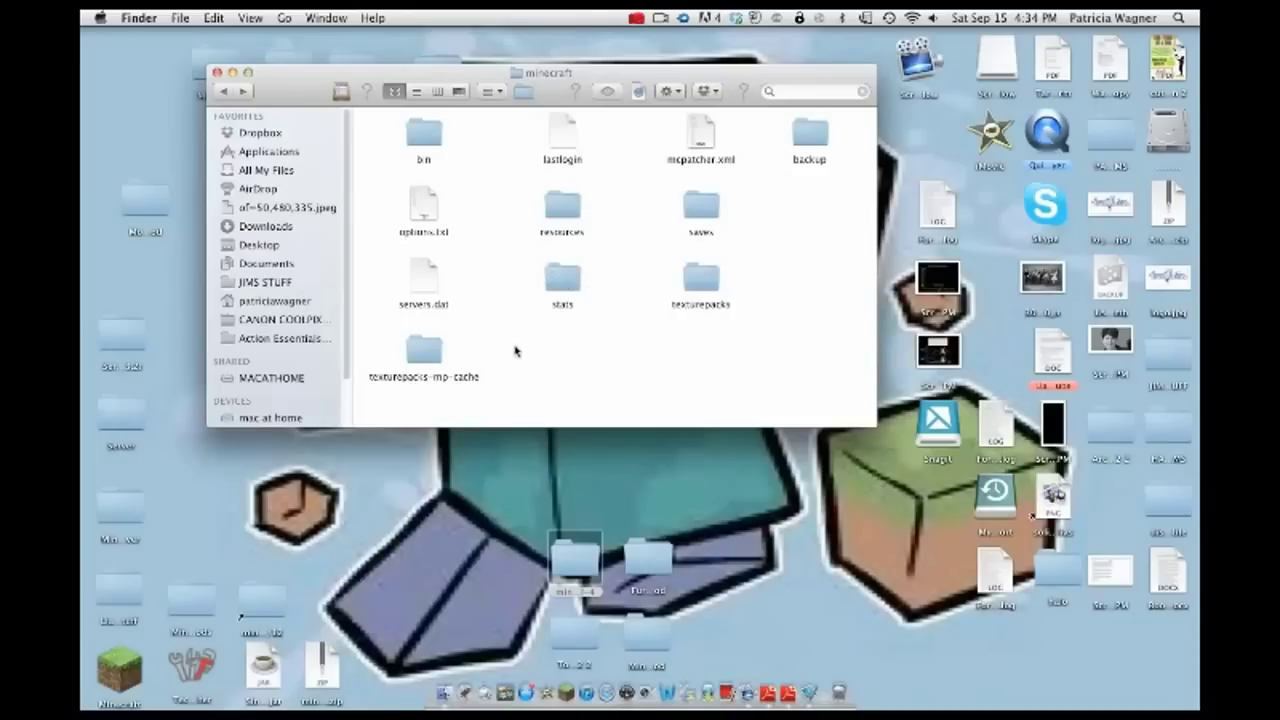
pyautogui.rightClick(569, 343)
pyautogui.click(600, 353)
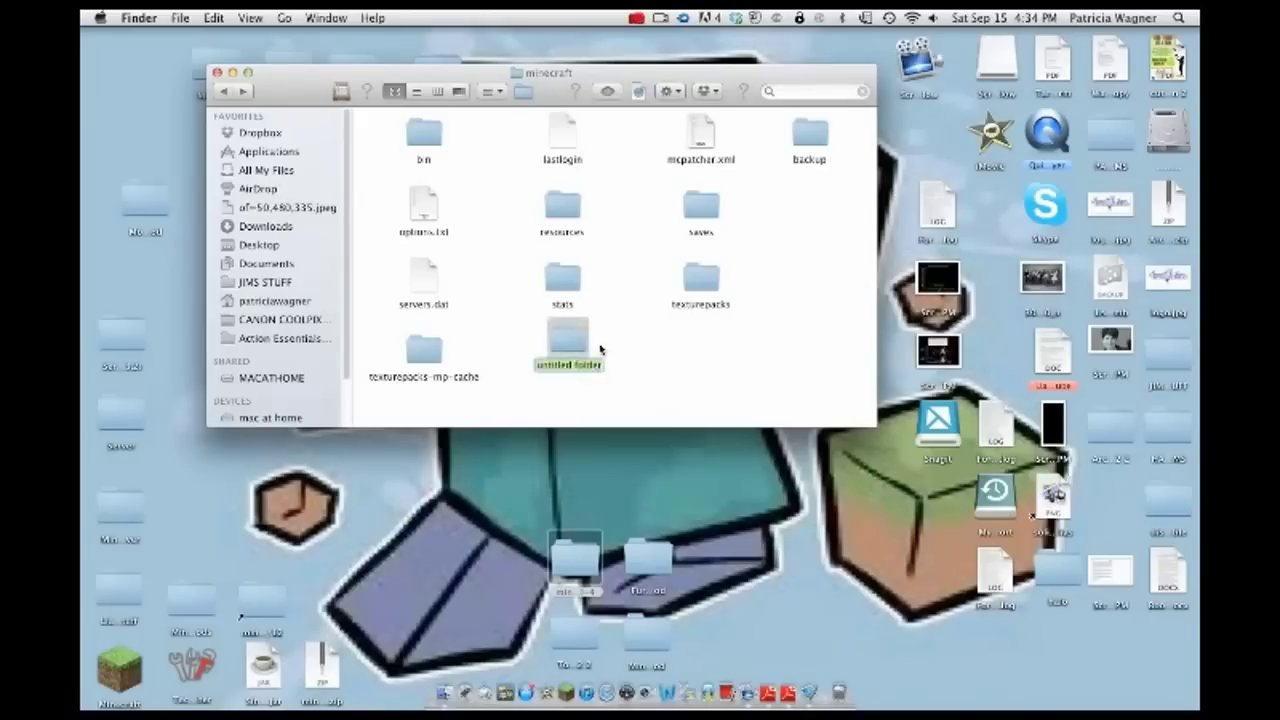
pyautogui.write('mods')
pyautogui.click(616, 368)
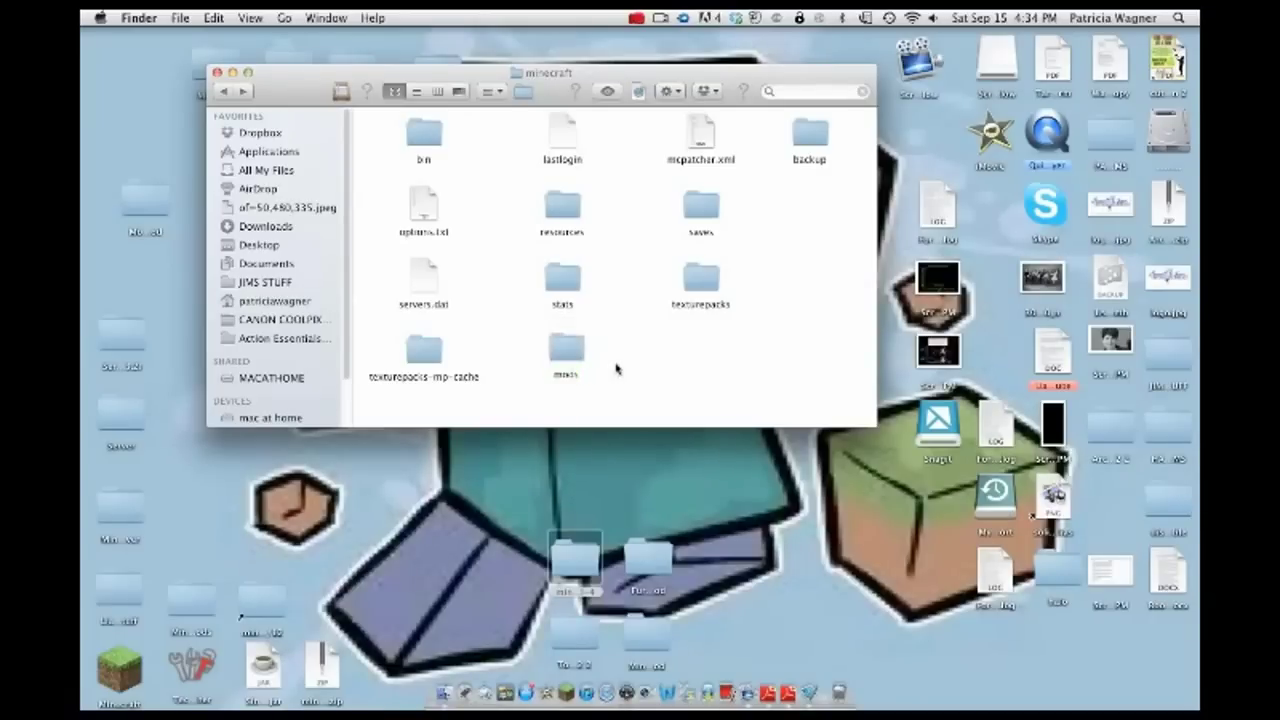
pyautogui.doubleClick(569, 350)
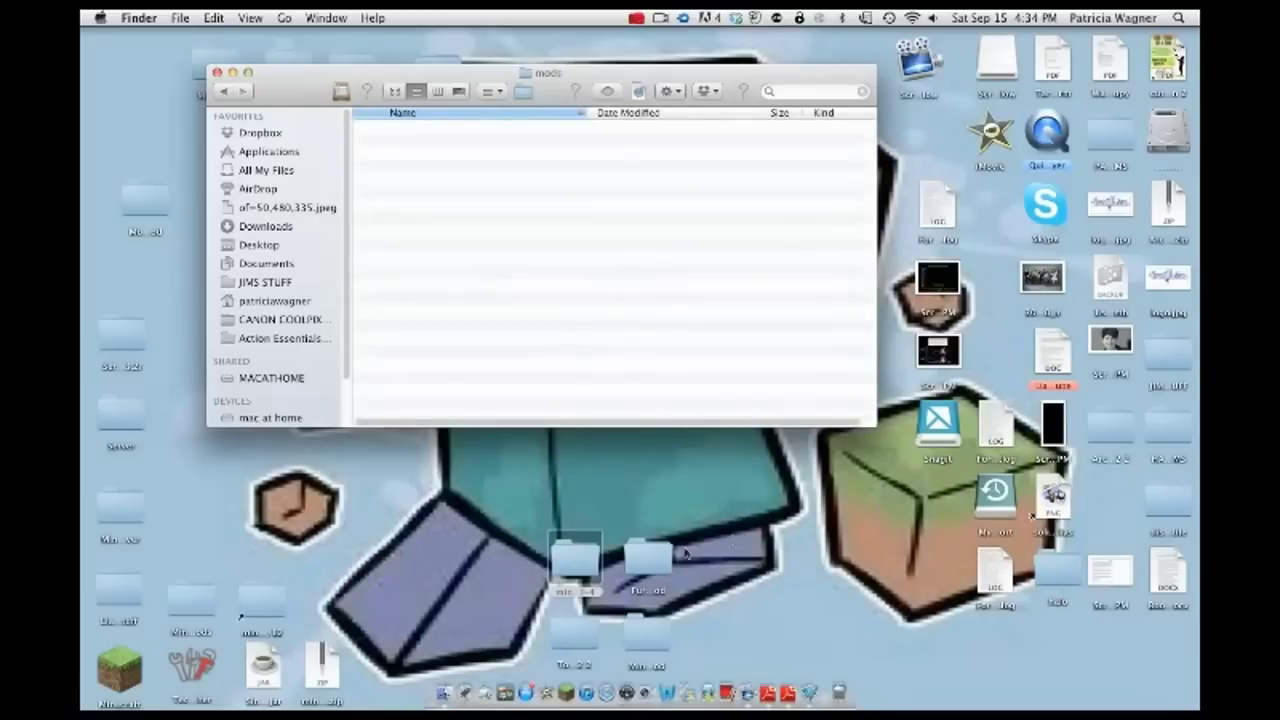
# Step: Copy the Furniture Mod folder from the desktop and paste it into mods
pyautogui.click(651, 566)
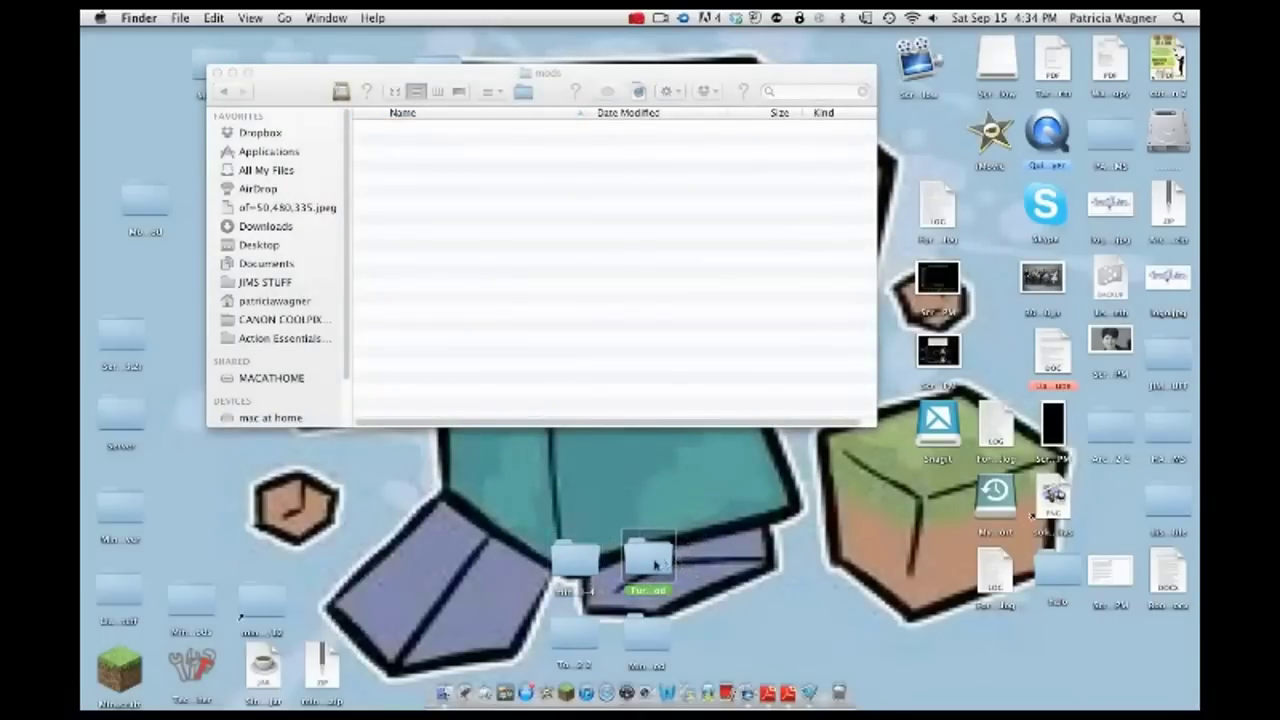
pyautogui.rightClick(651, 566)
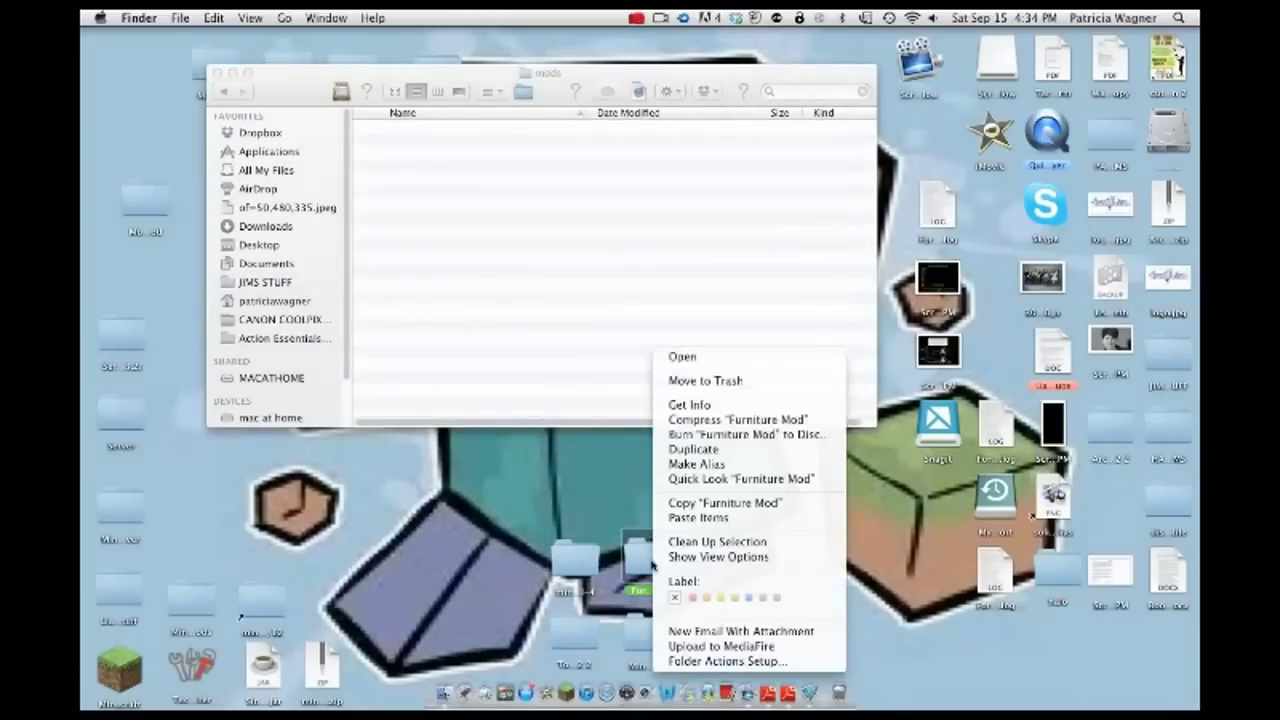
pyautogui.click(711, 504)
pyautogui.click(467, 165)
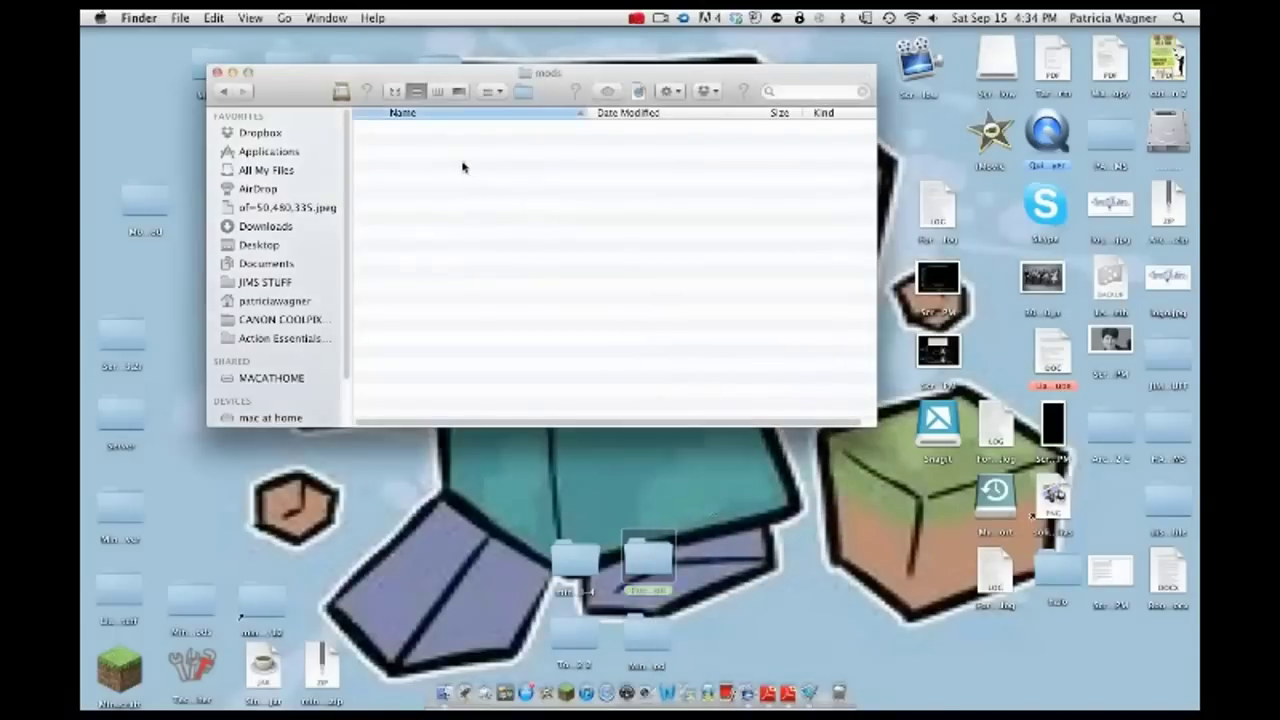
pyautogui.rightClick(409, 134)
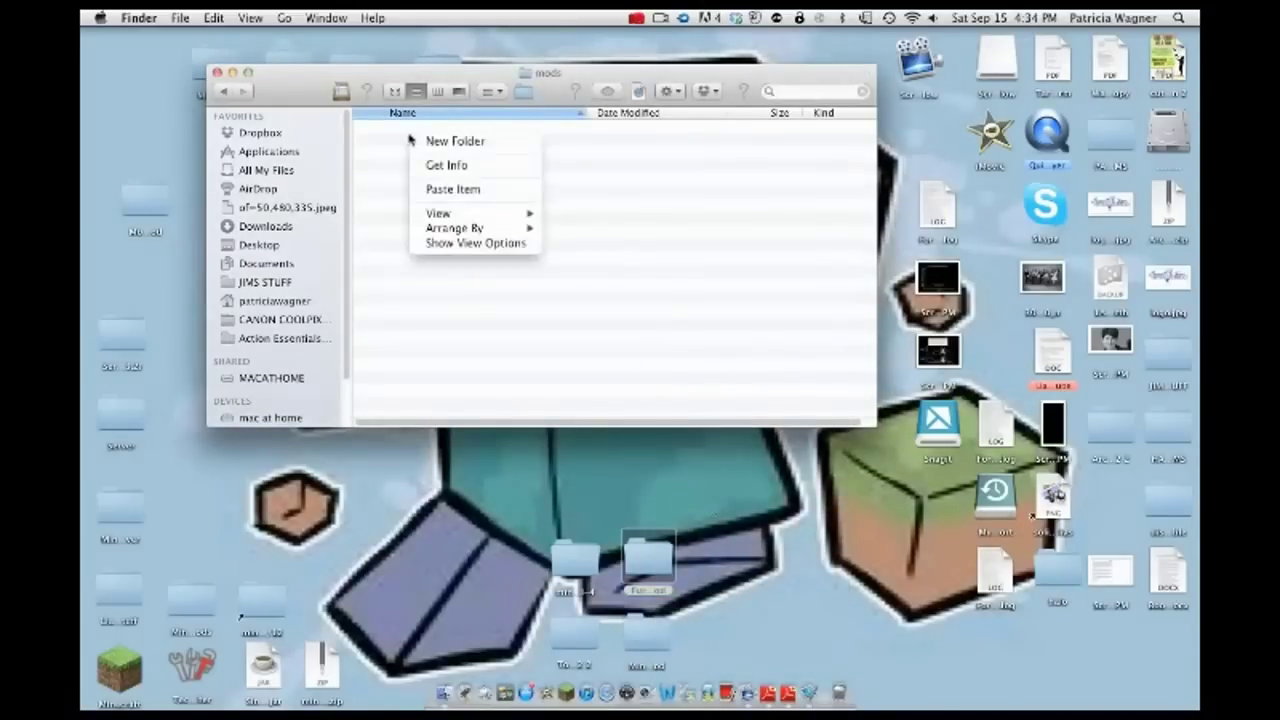
pyautogui.click(465, 190)
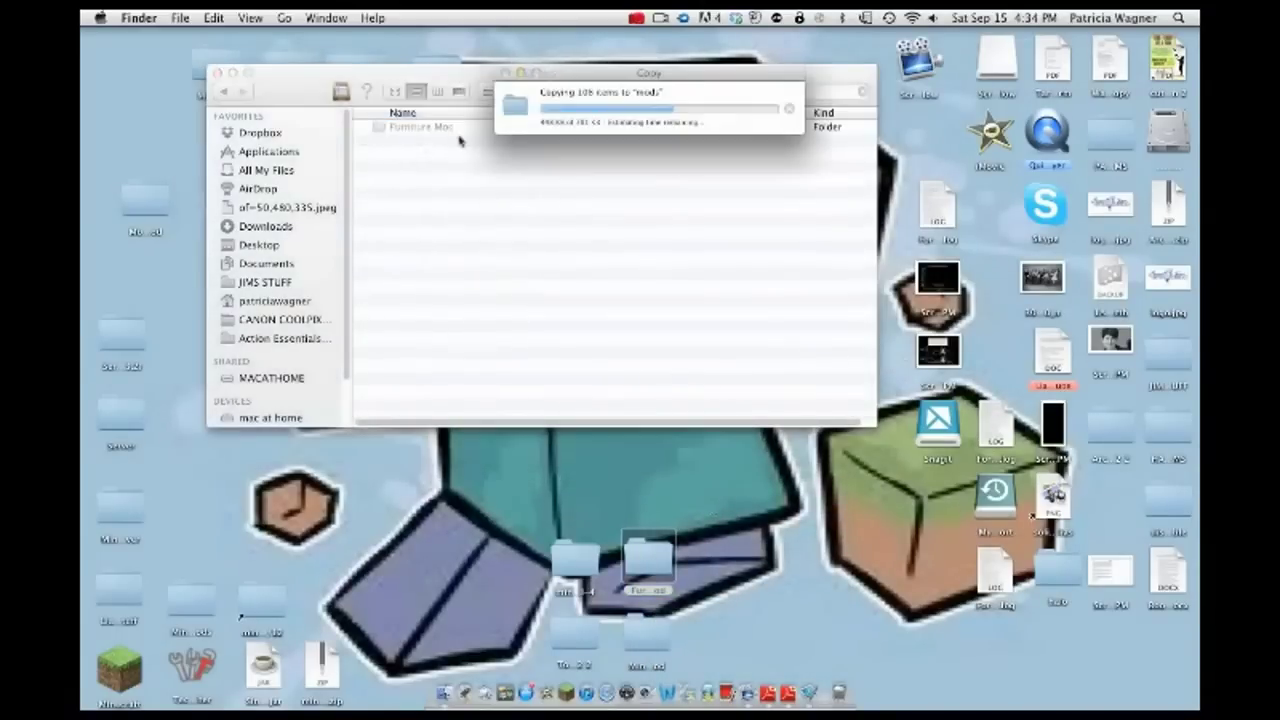
# Step: Navigate from mods back through bin into minecraft.jar, switching to icon view
pyautogui.click(226, 92)
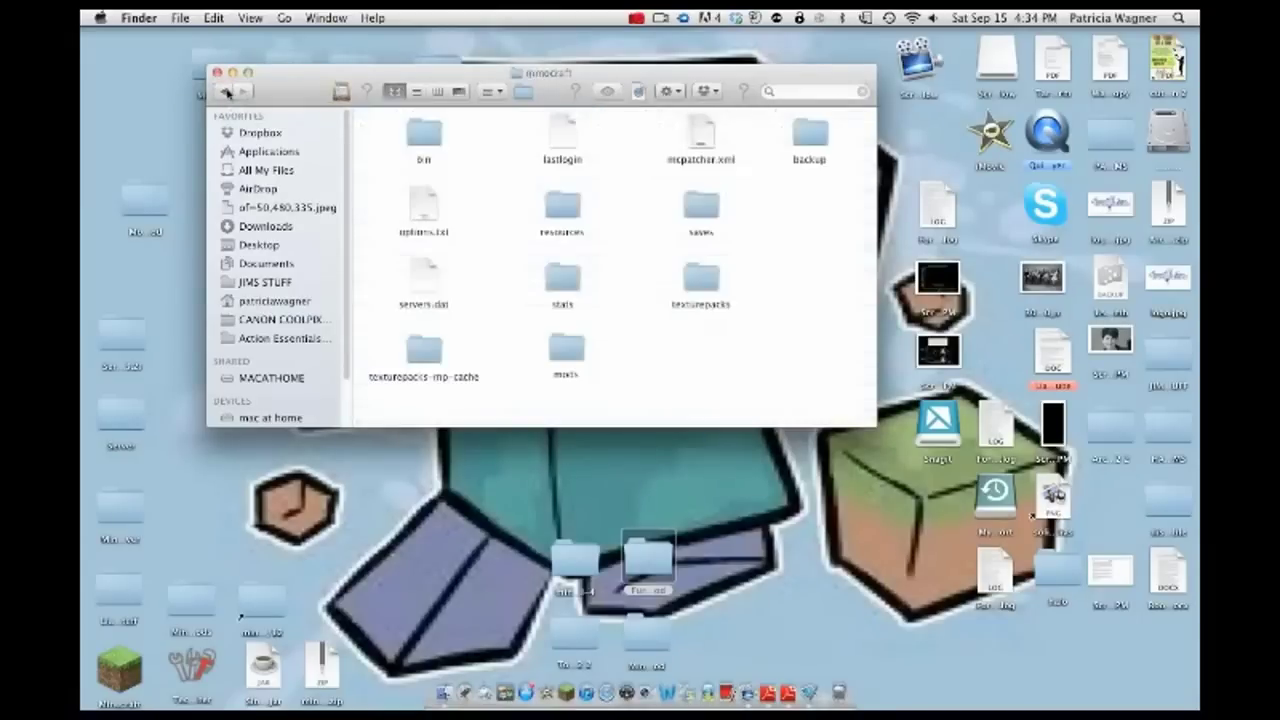
pyautogui.doubleClick(418, 133)
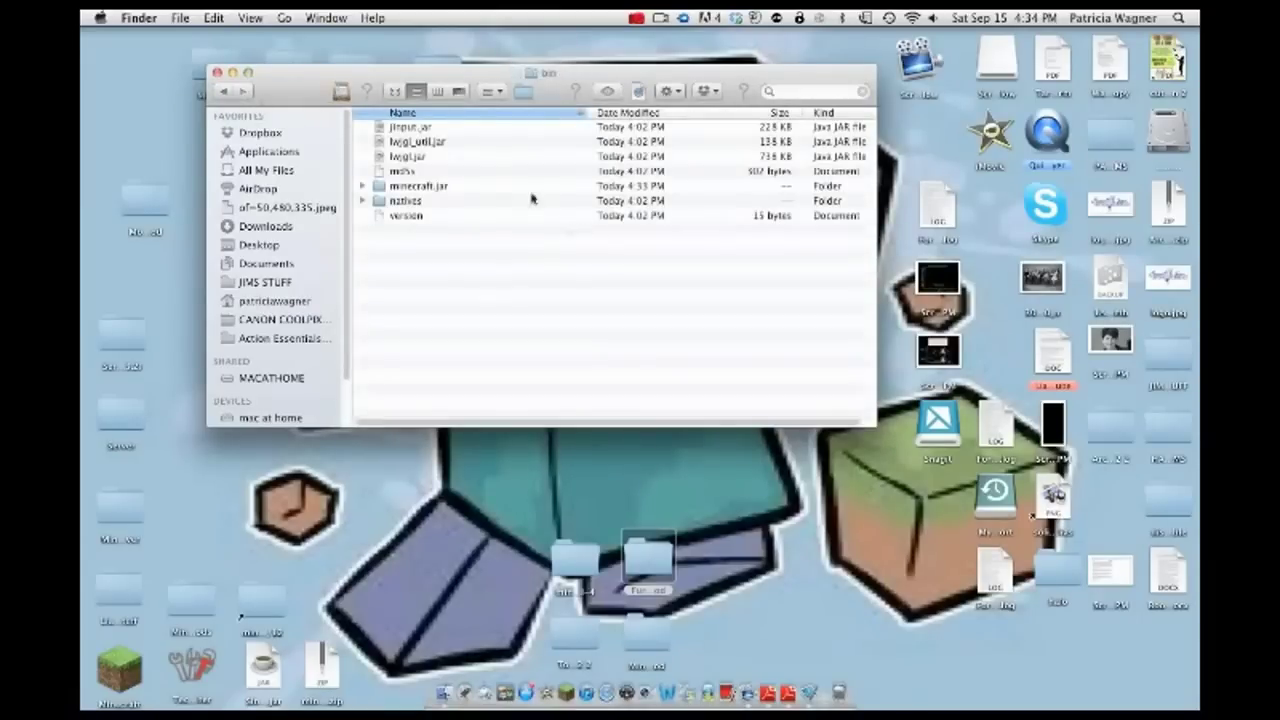
pyautogui.click(396, 91)
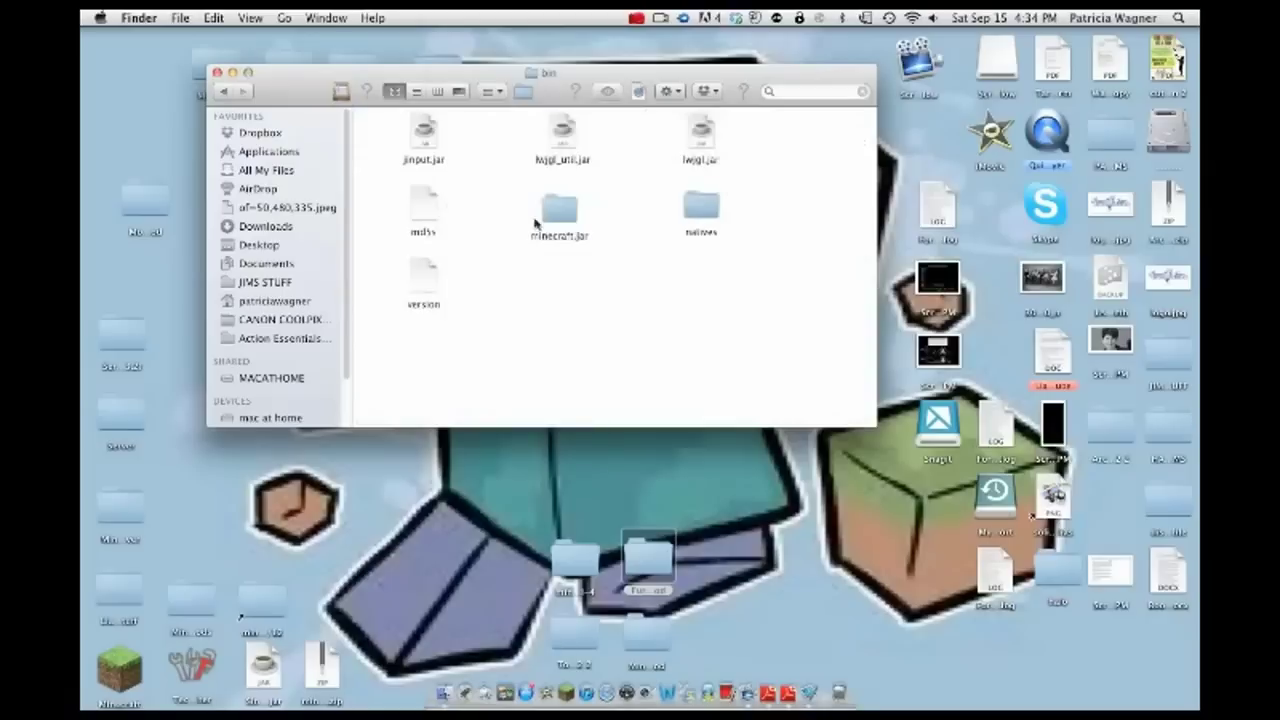
pyautogui.doubleClick(557, 212)
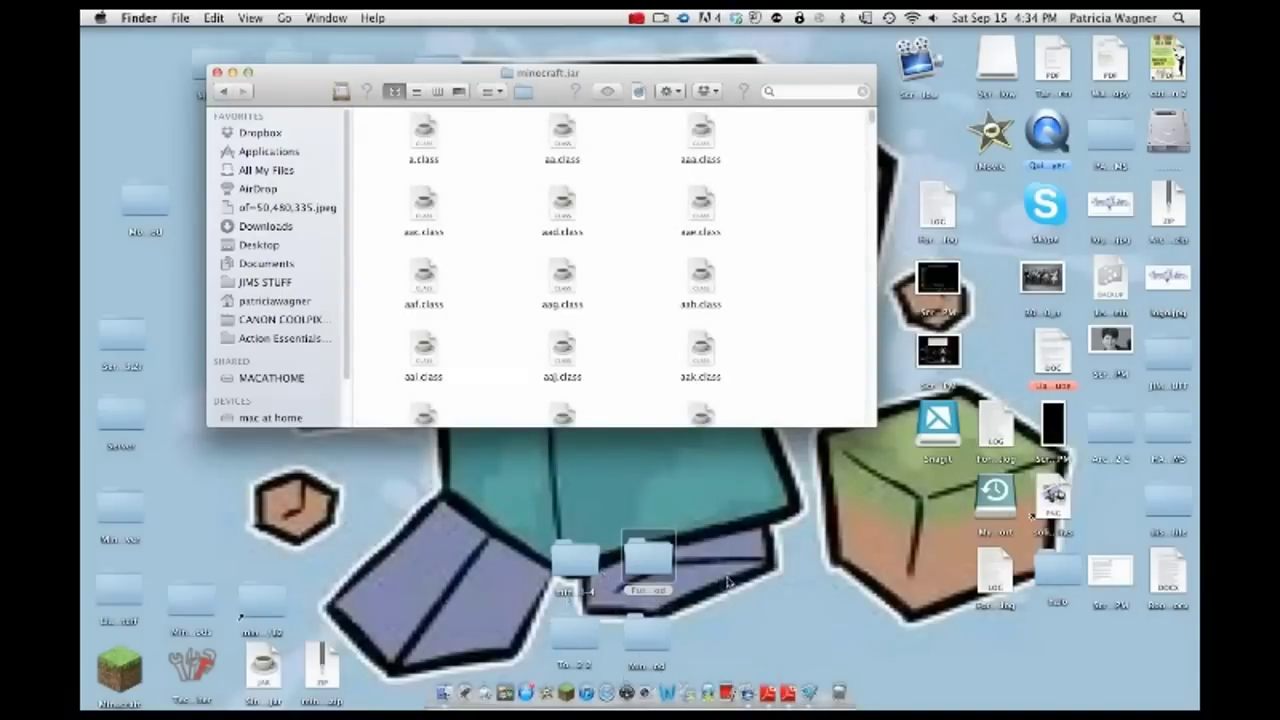
pyautogui.click(477, 642)
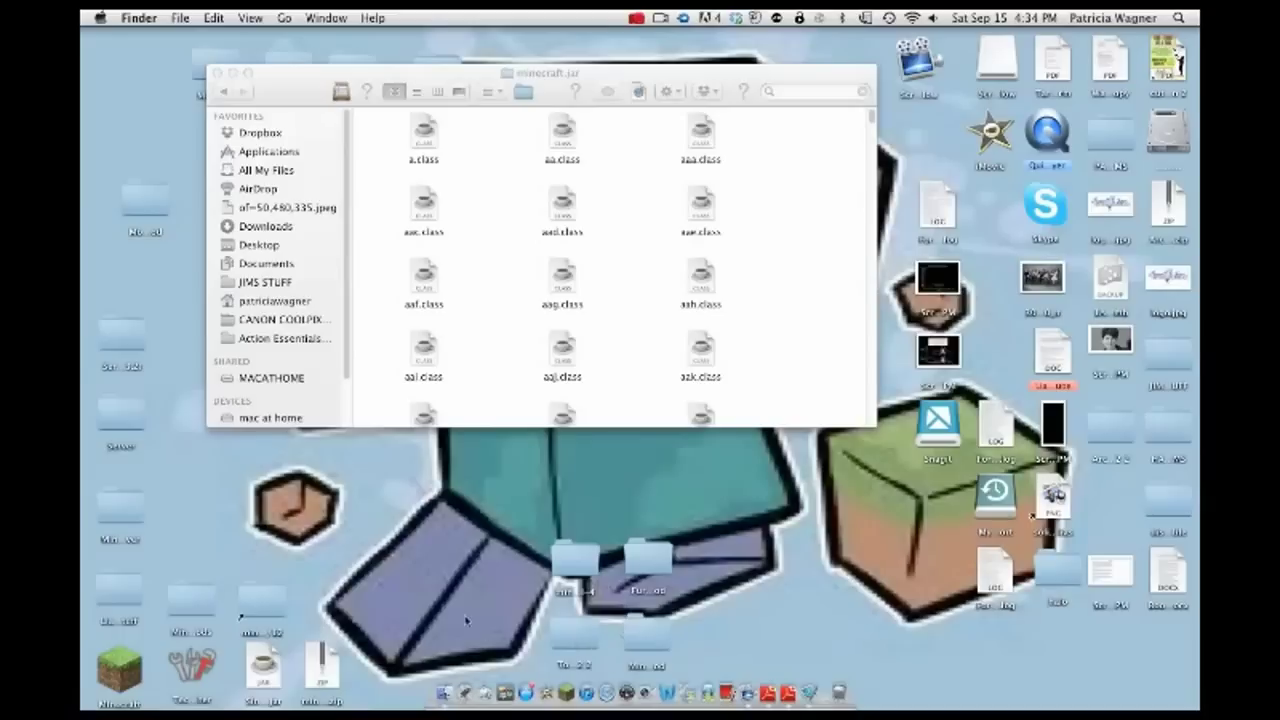
pyautogui.click(822, 203)
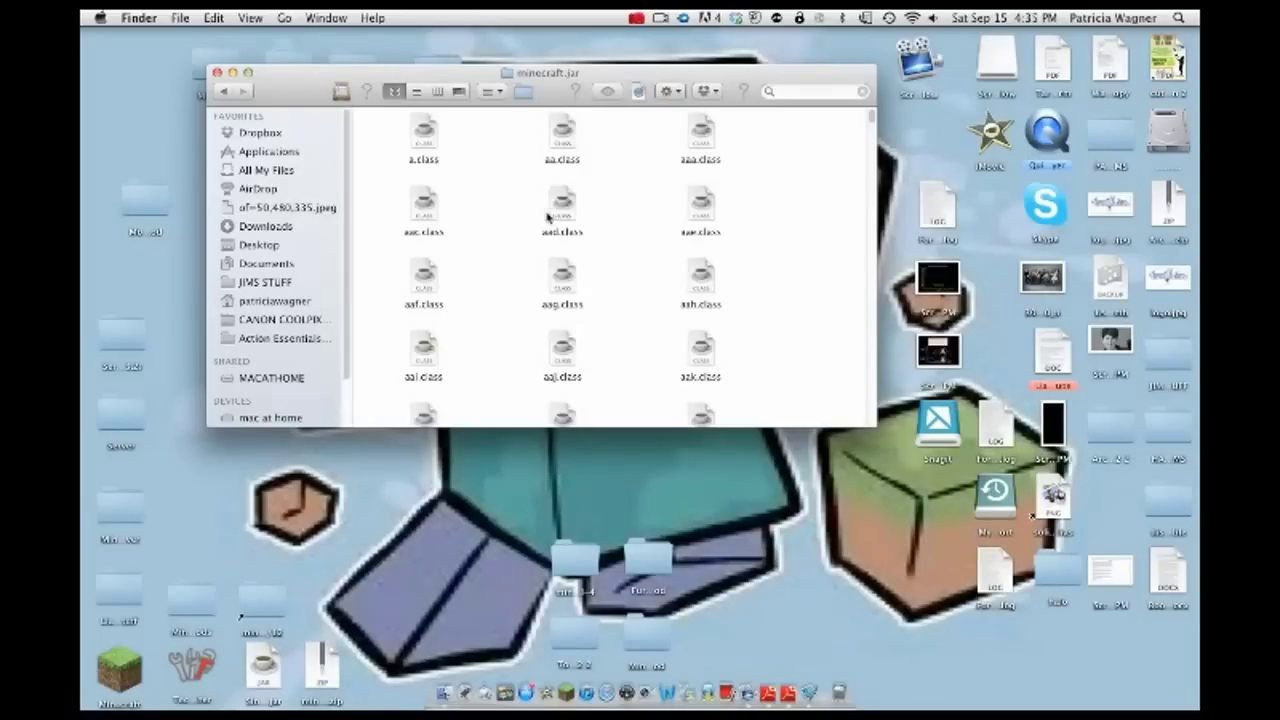
pyautogui.scroll(-3, 490, 270)
pyautogui.scroll(3, 492, 278)
pyautogui.scroll(-1, 773, 328)
pyautogui.scroll(1, 773, 328)
pyautogui.moveTo(757, 614); pyautogui.dragTo(558, 614)
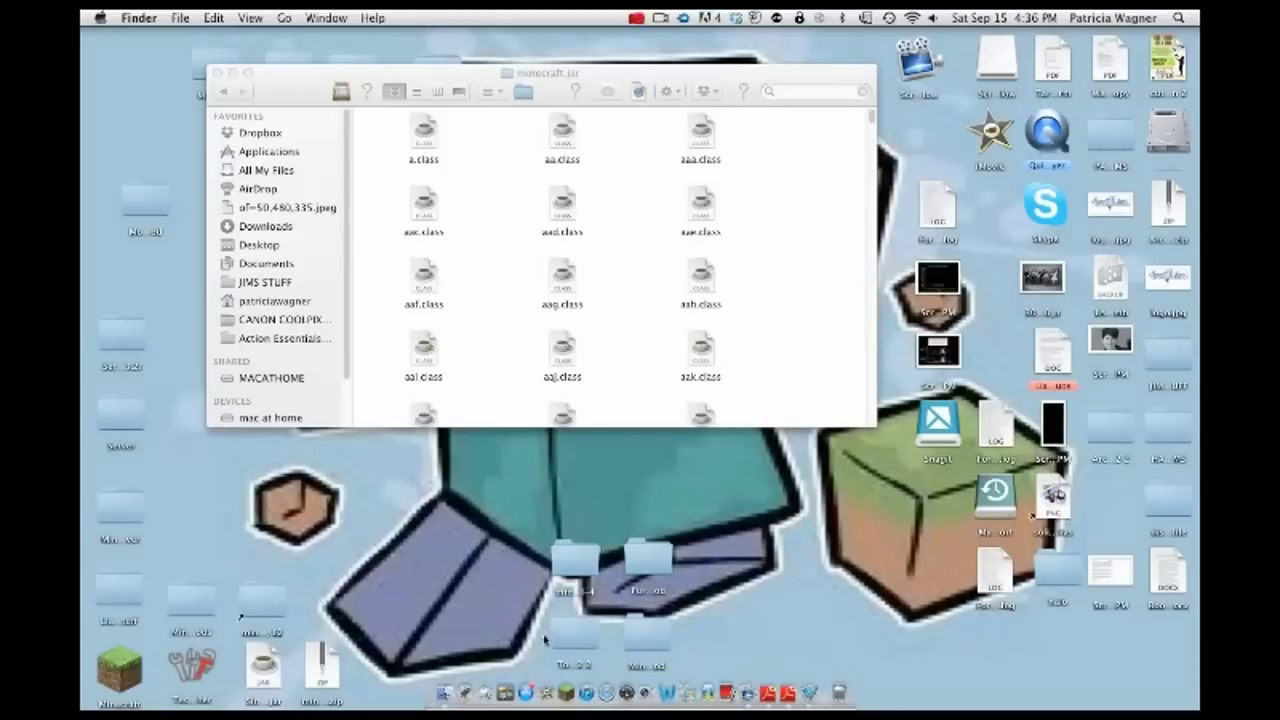
pyautogui.click(784, 309)
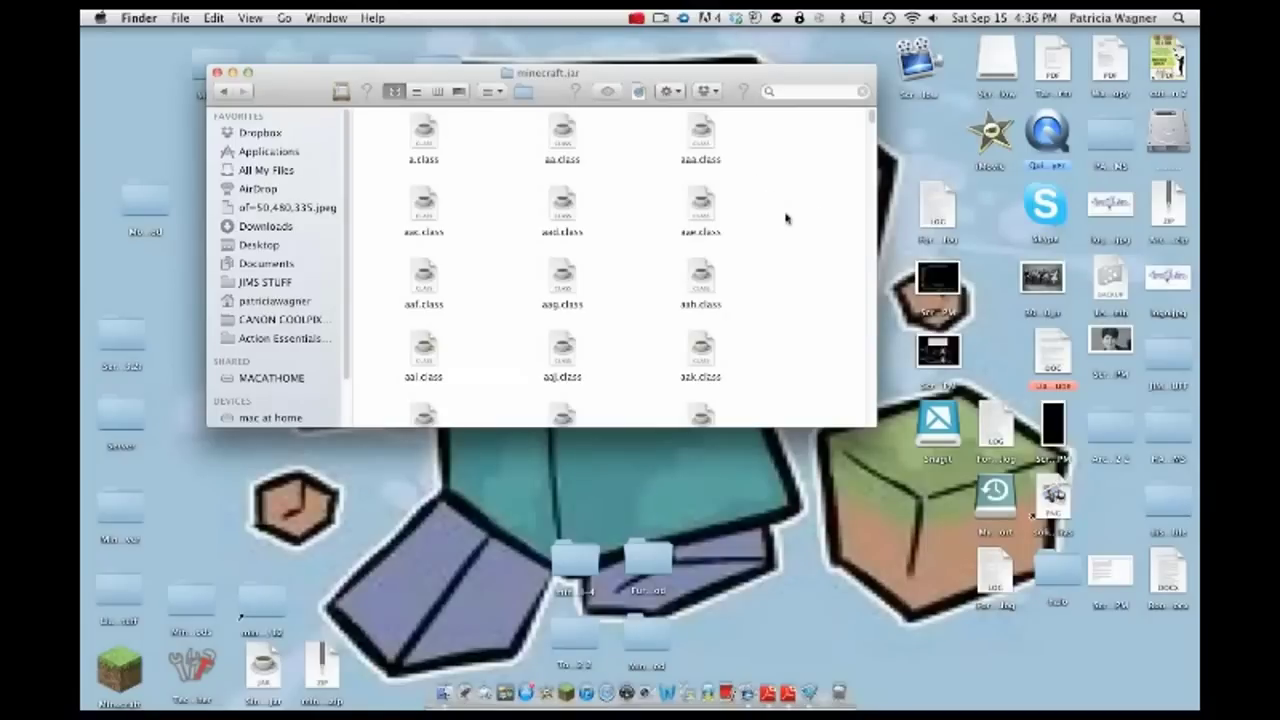
pyautogui.click(578, 628)
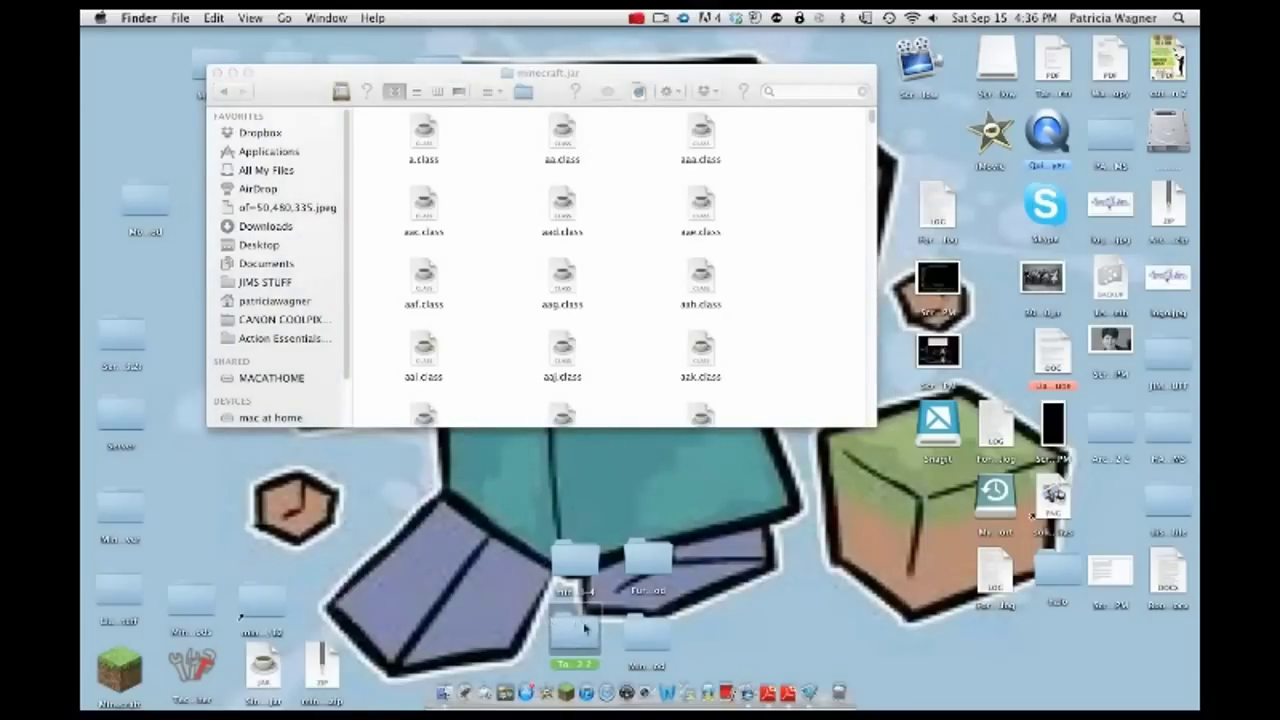
# Step: Paste all TooManyItems files into minecraft.jar, replacing the same-named class files
pyautogui.press('super+o')
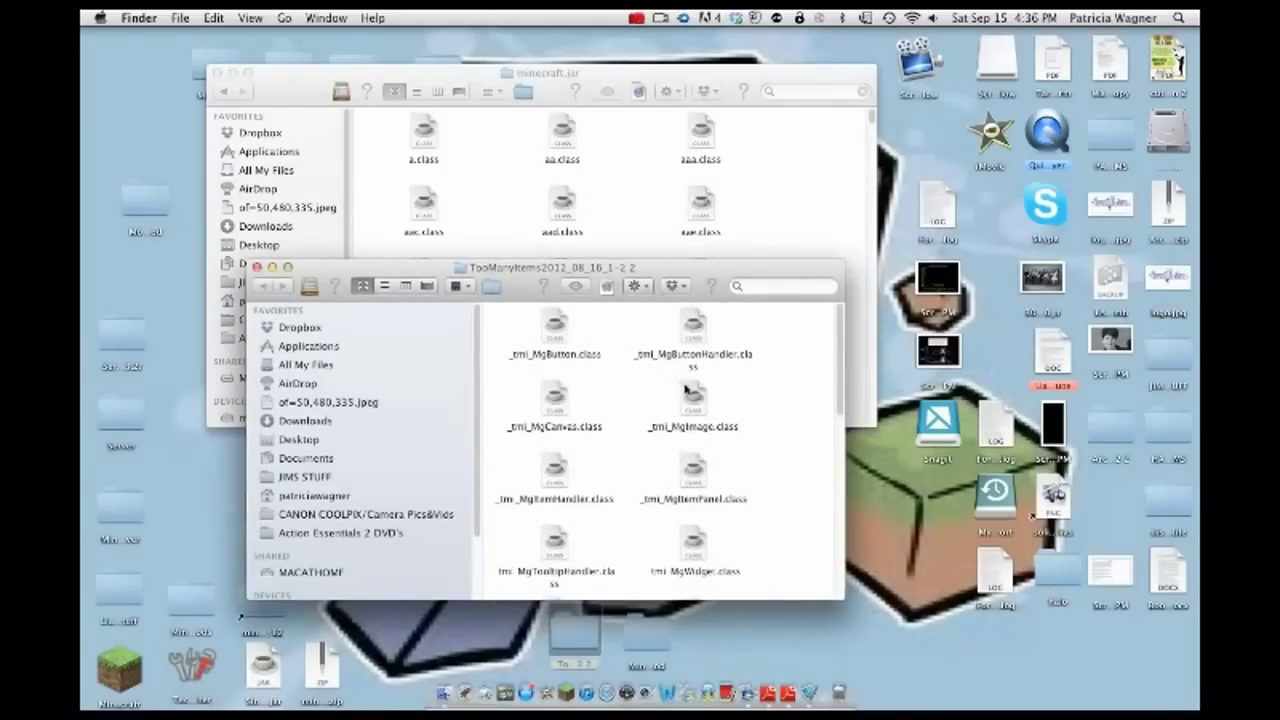
pyautogui.press('super+a')
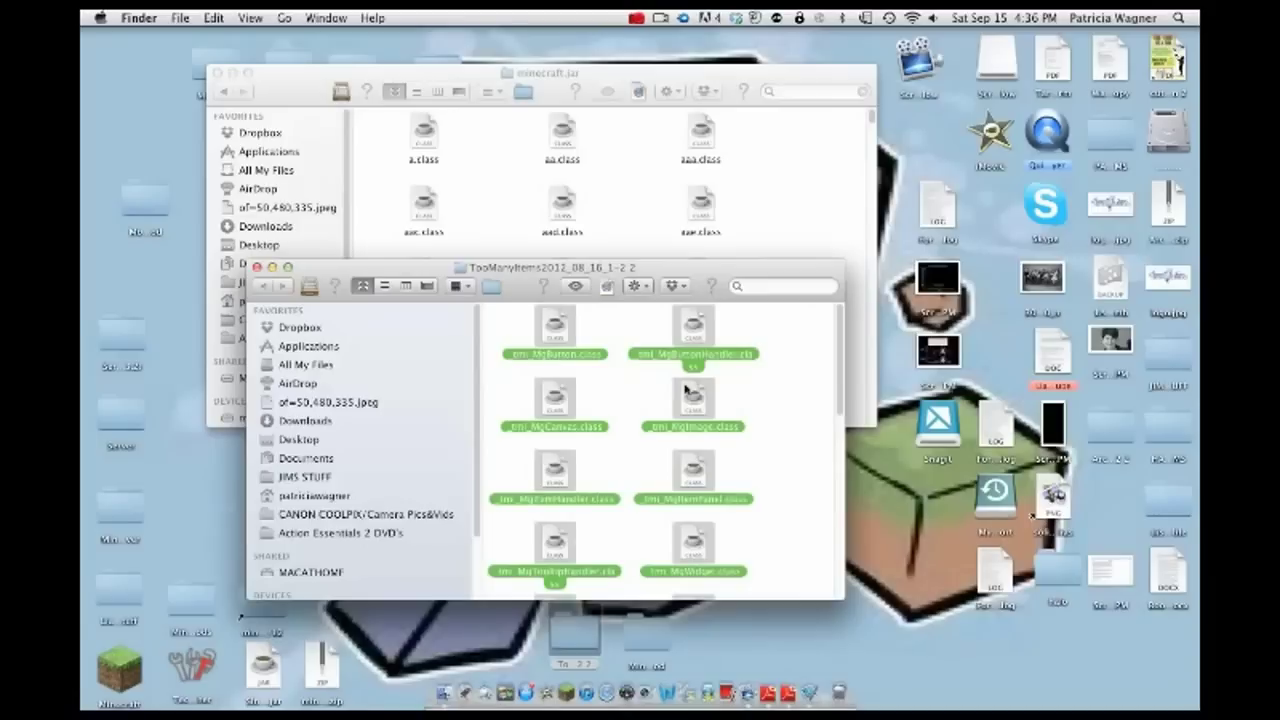
pyautogui.click(256, 267)
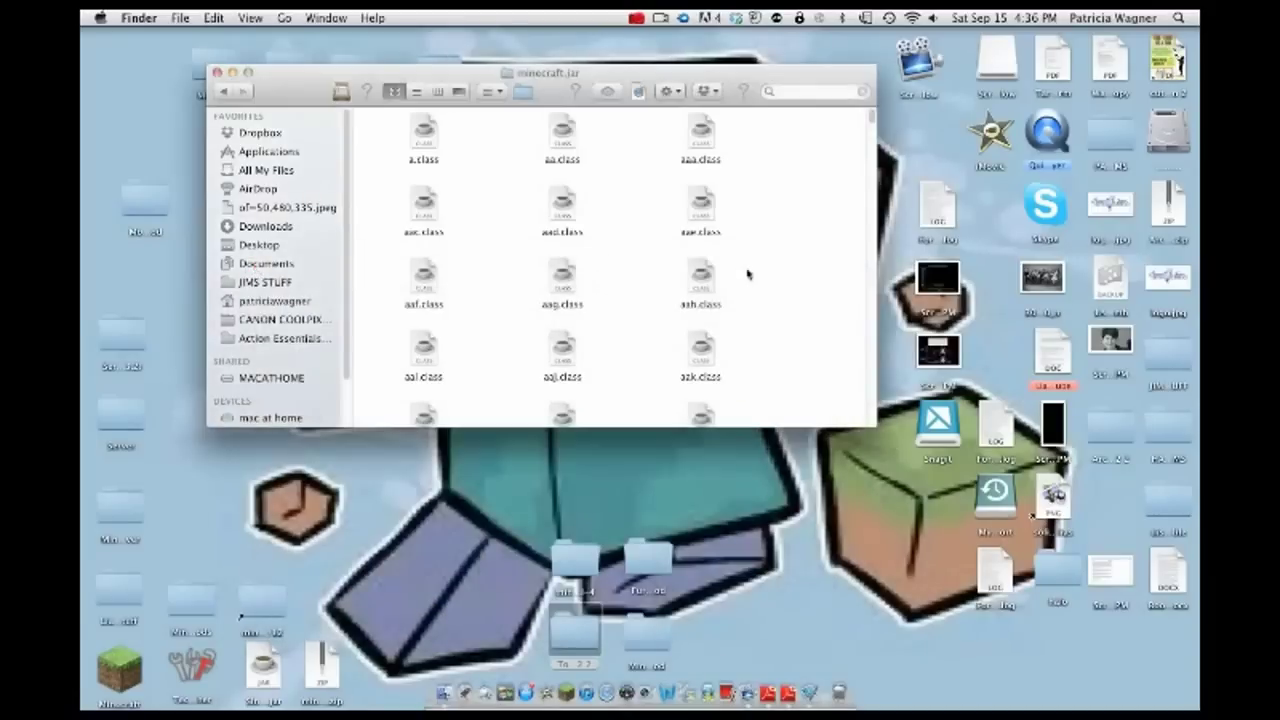
pyautogui.rightClick(789, 237)
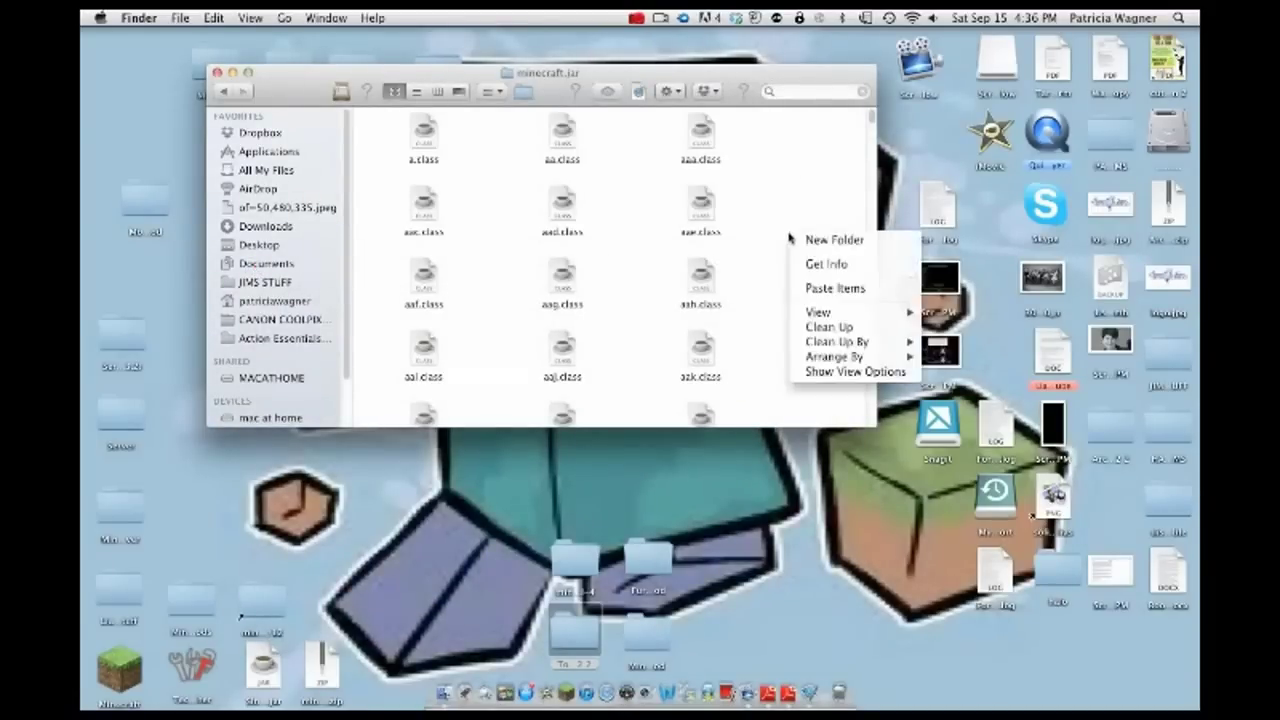
pyautogui.click(840, 288)
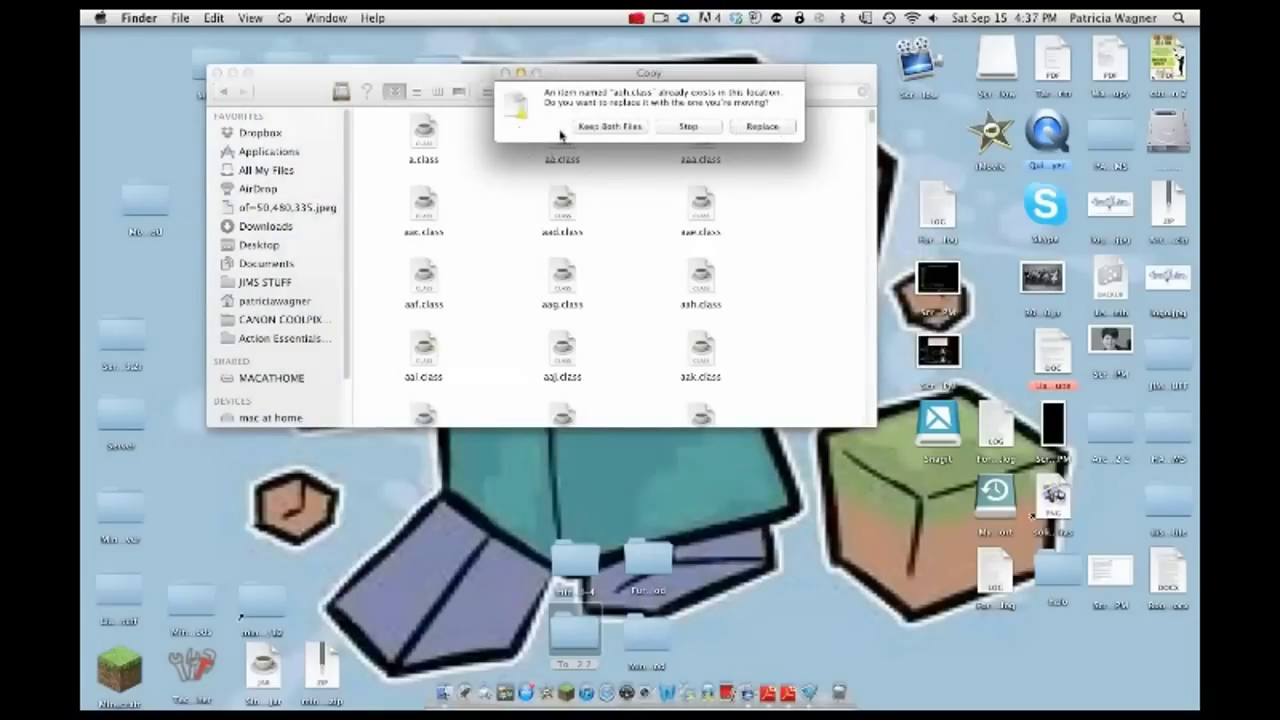
pyautogui.click(762, 127)
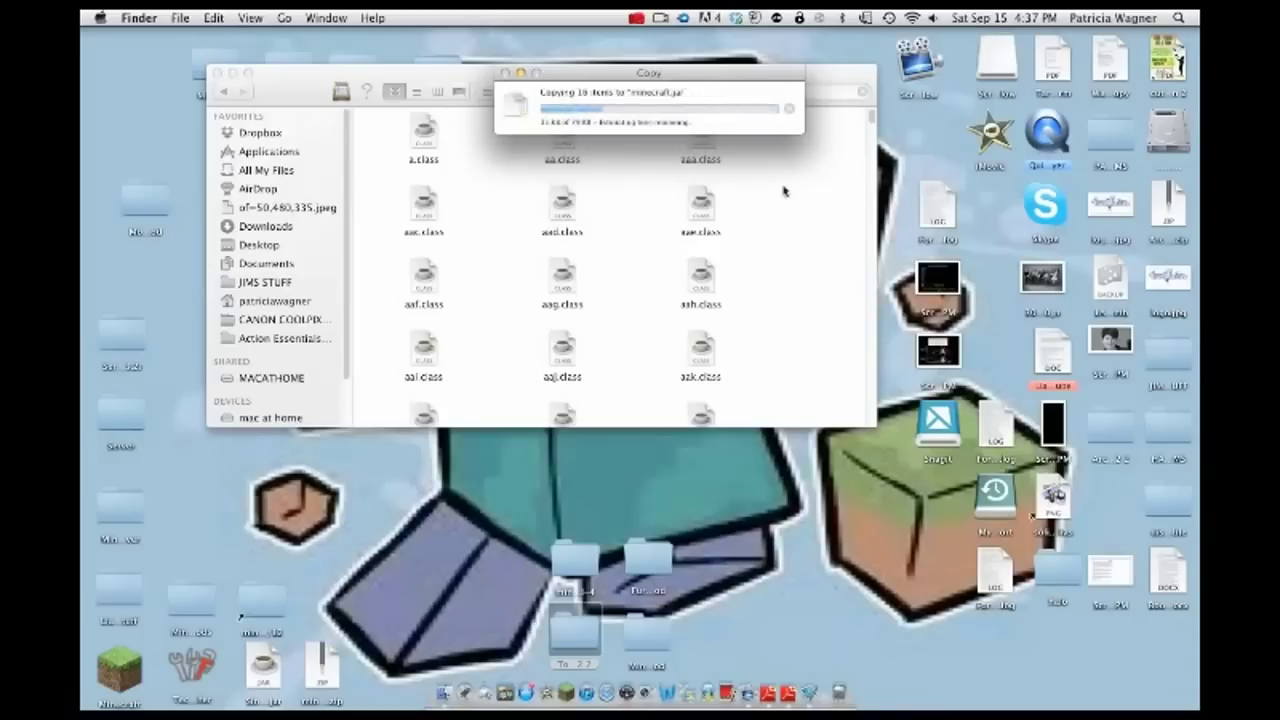